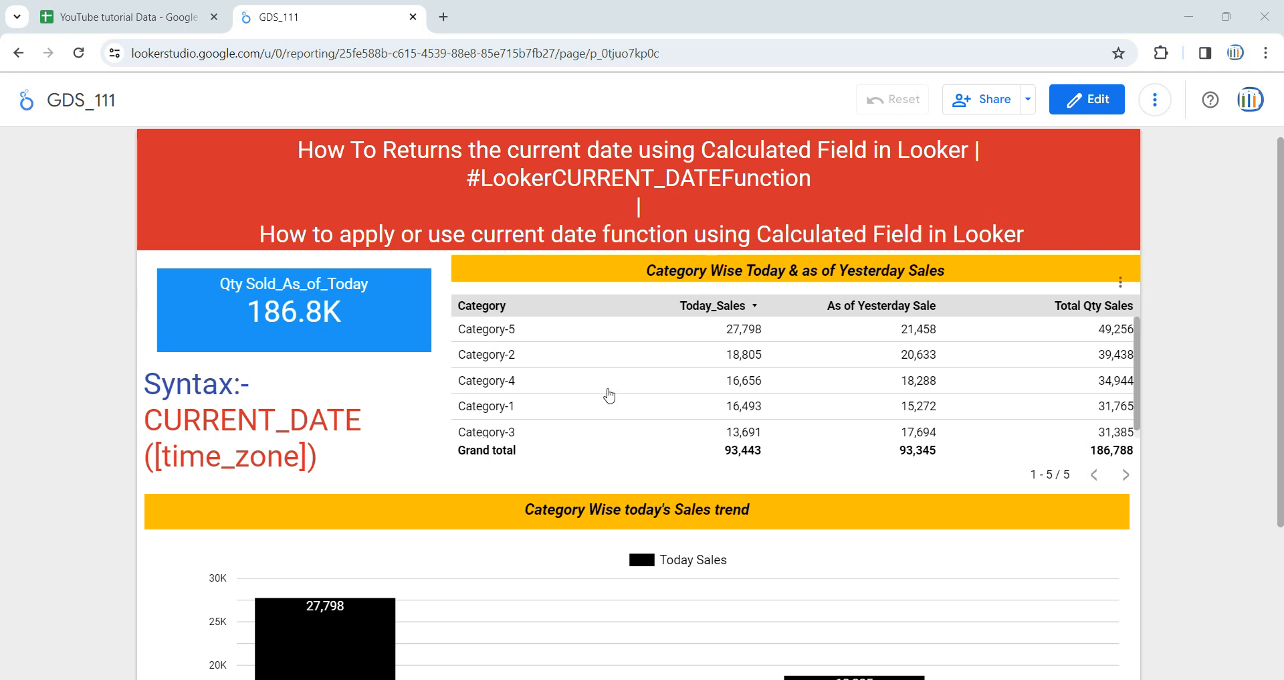
Review the report's quantity scorecard, category sales table, CURRENT_DATE syntax text and today's sales trend chart
scroll(609, 395, down, 3)
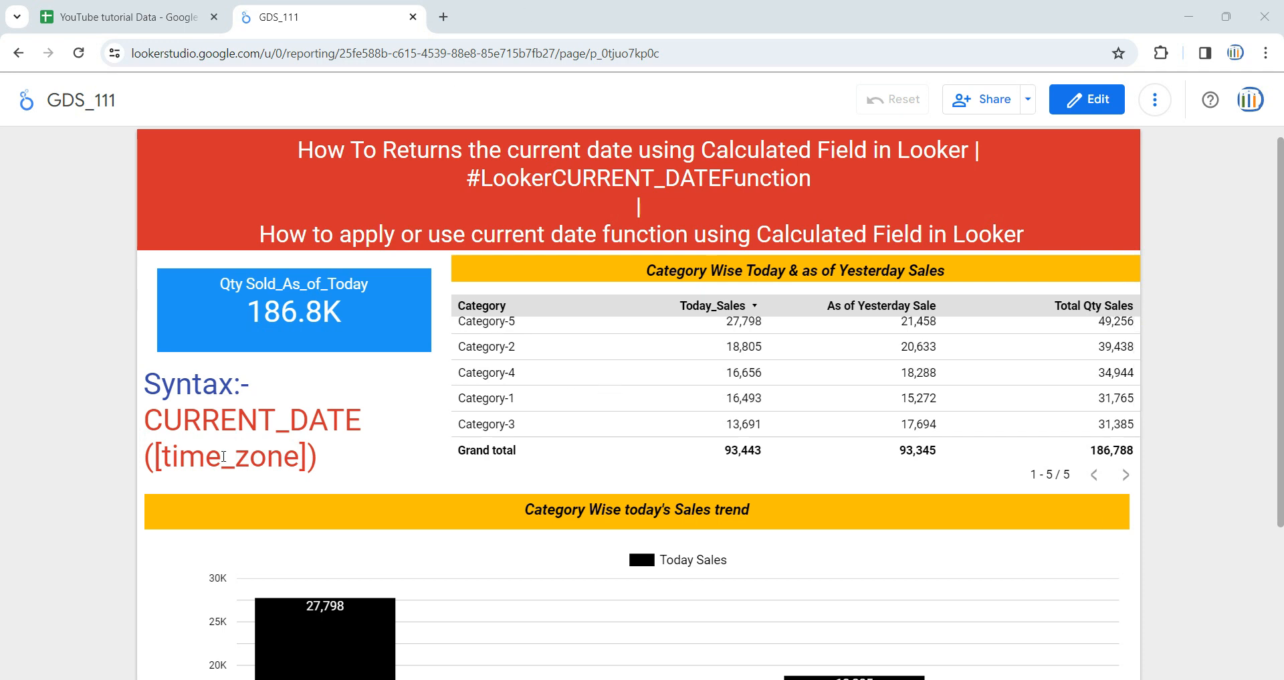
mouse_move(351, 472)
scroll(352, 472, up, 2)
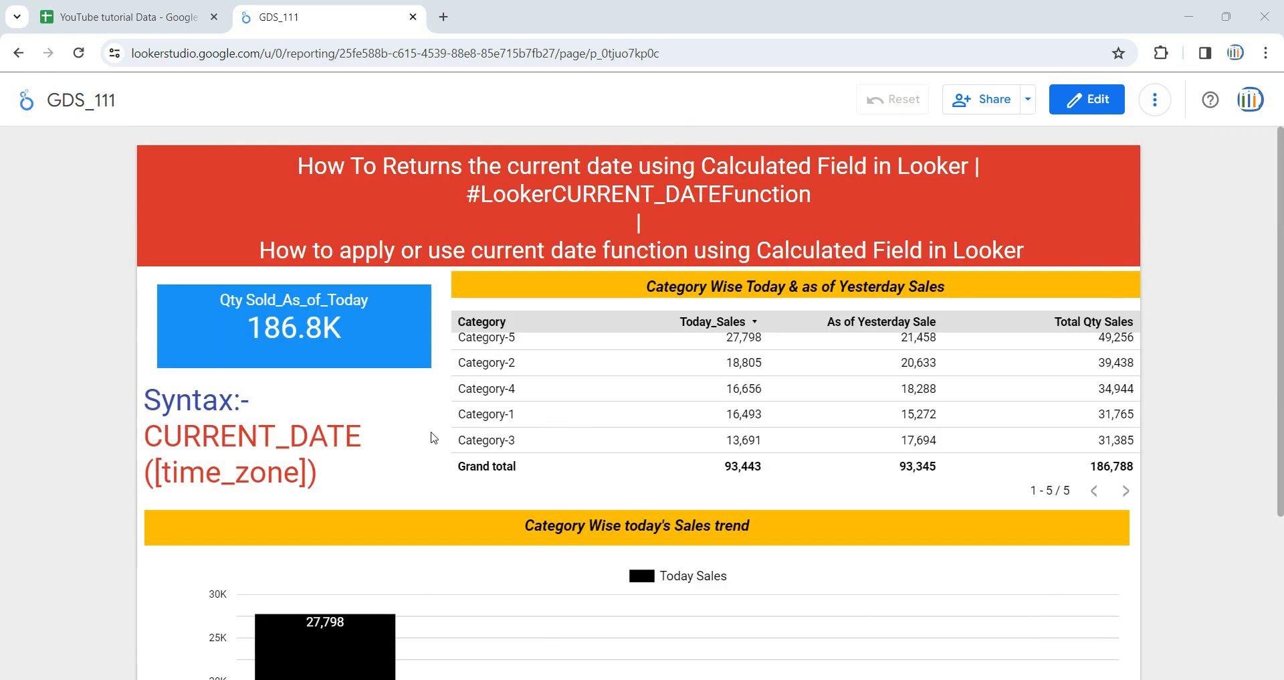
scroll(469, 422, up, 1)
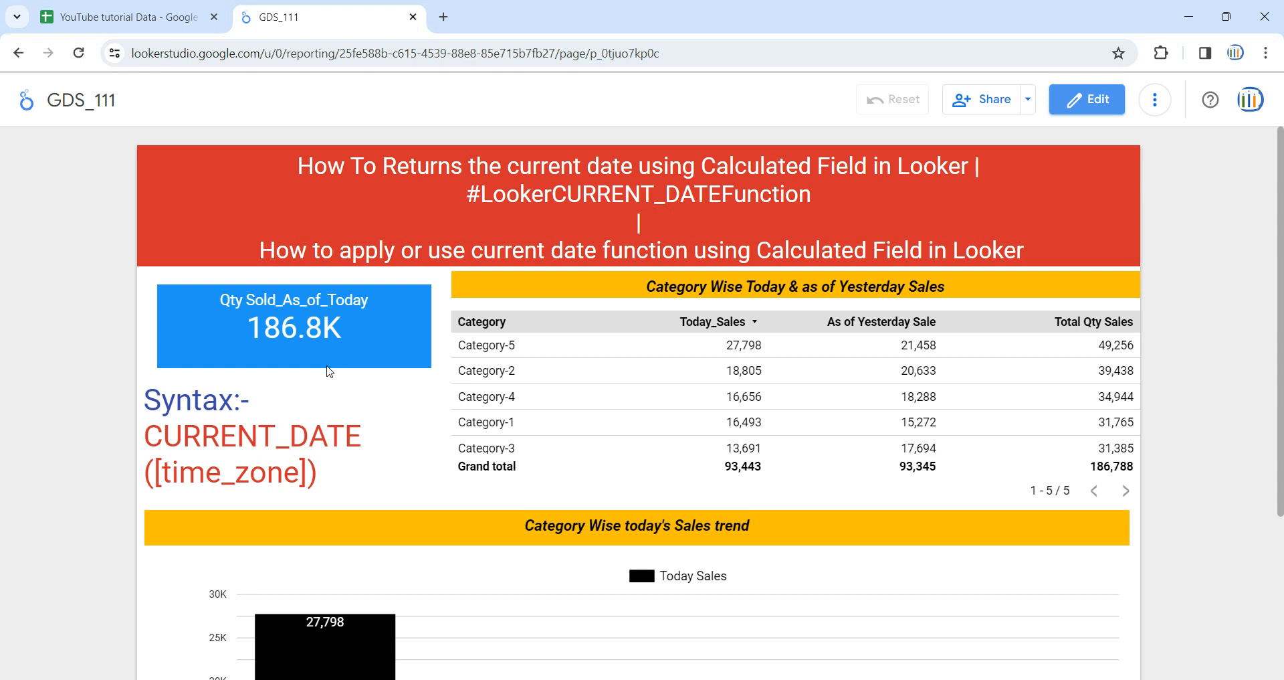
scroll(329, 371, down, 3)
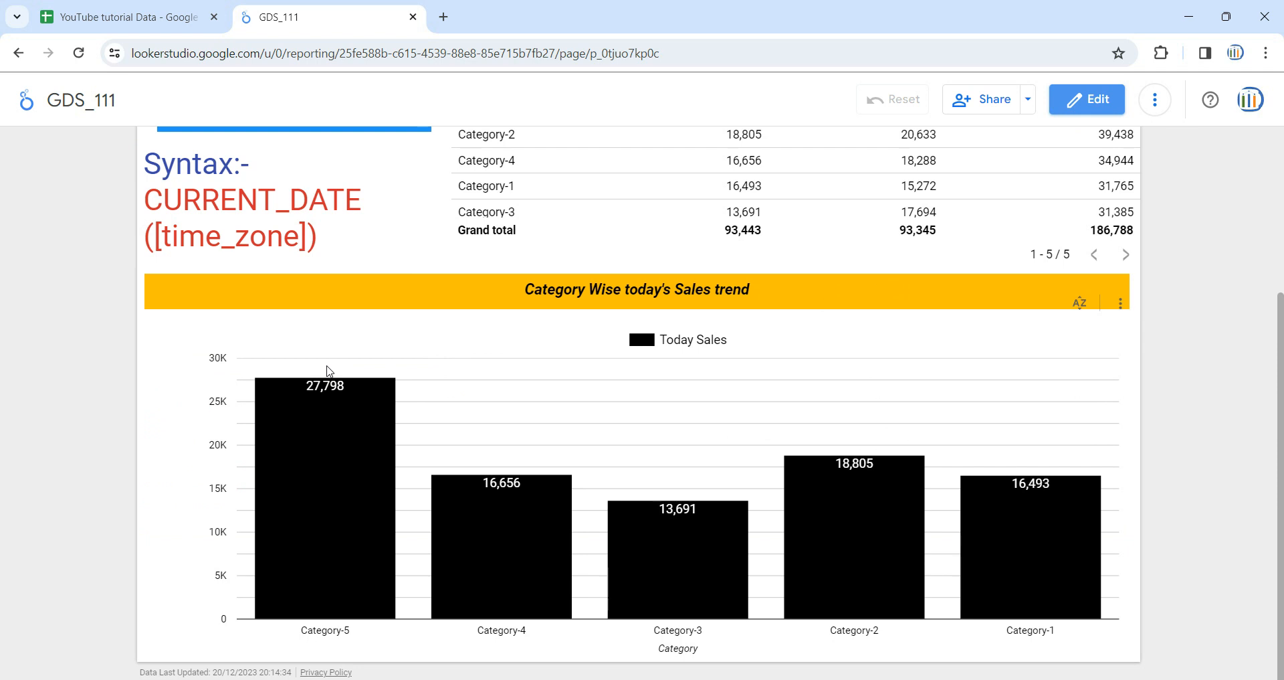
scroll(329, 371, up, 2)
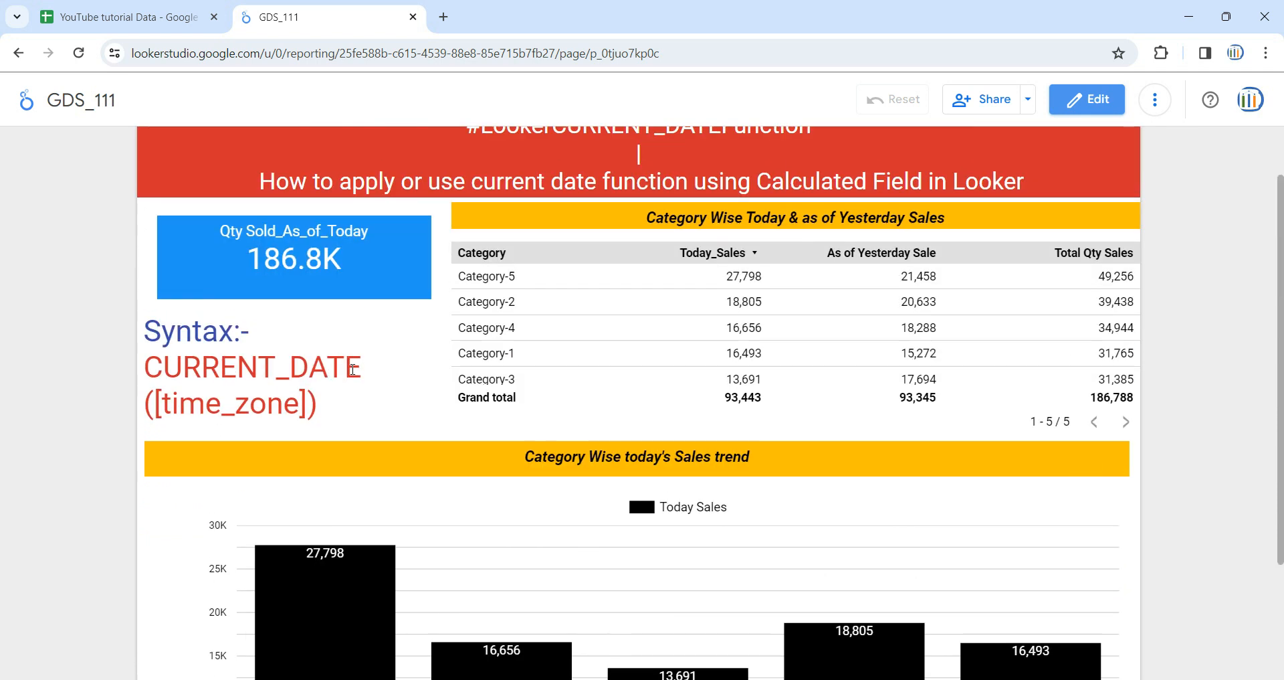
scroll(439, 394, up, 1)
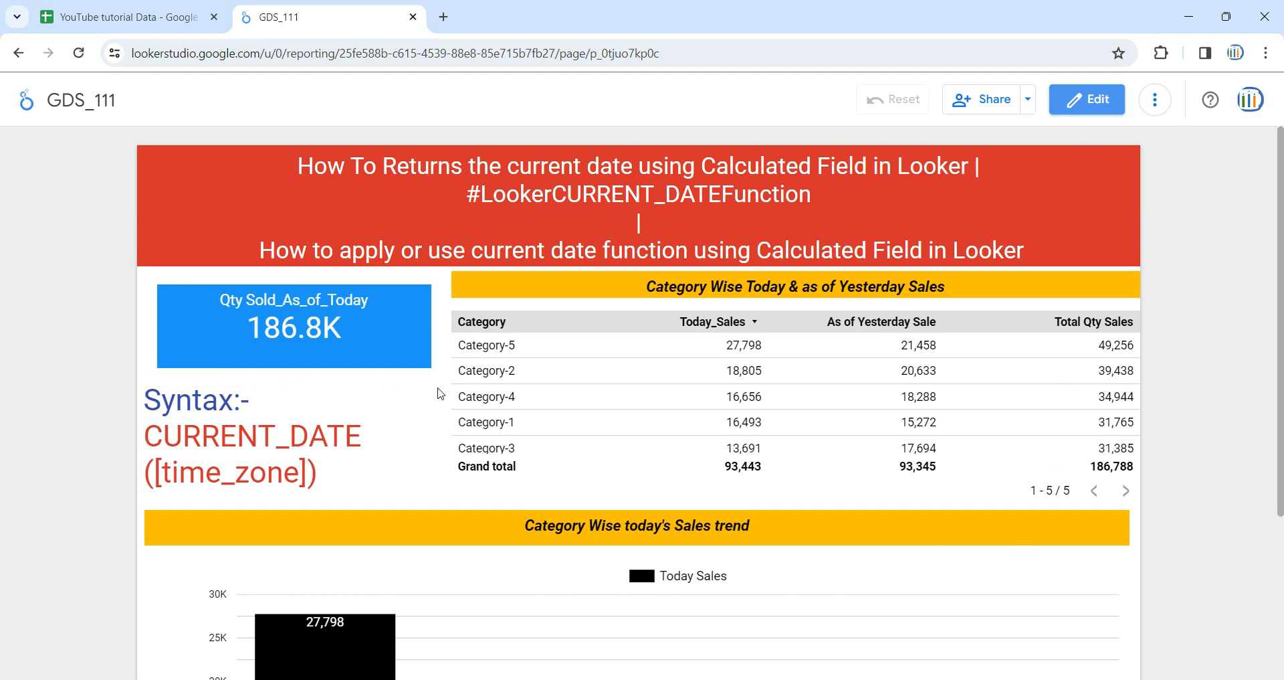
Switch to the YouTube tutorial Data spreadsheet and examine the Category, Qty Sold, date_sold and Unit Price columns
click(127, 17)
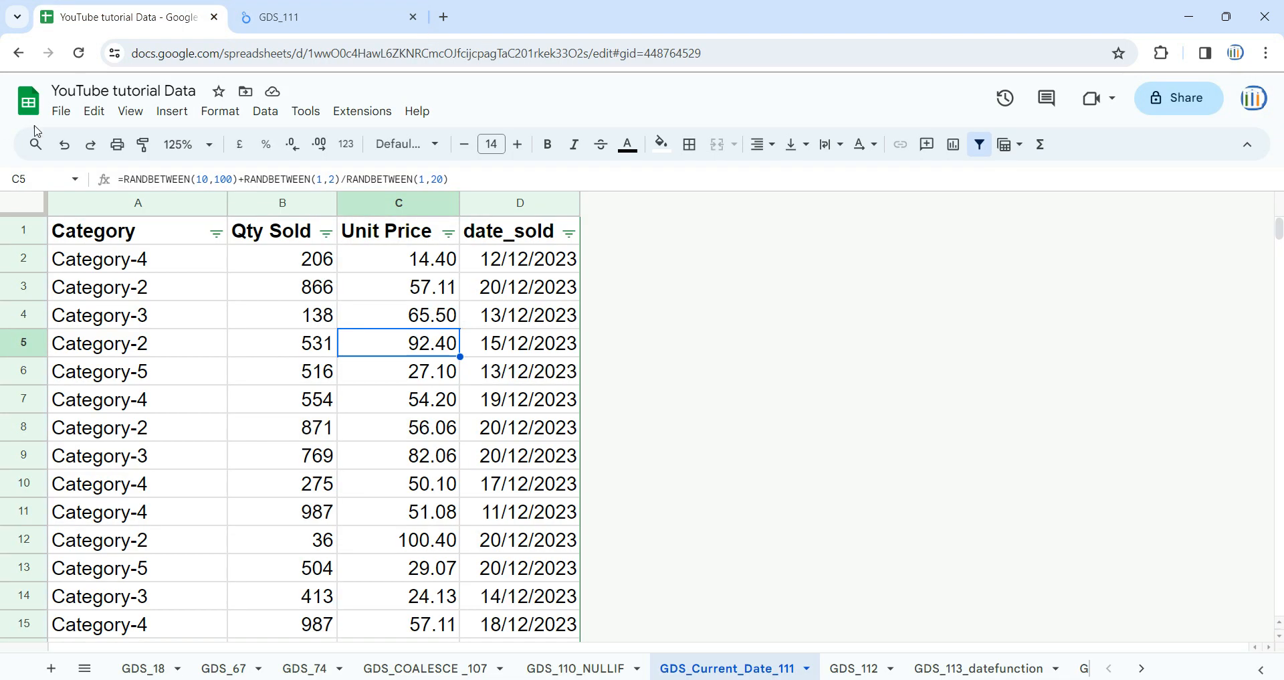
click(138, 203)
click(309, 204)
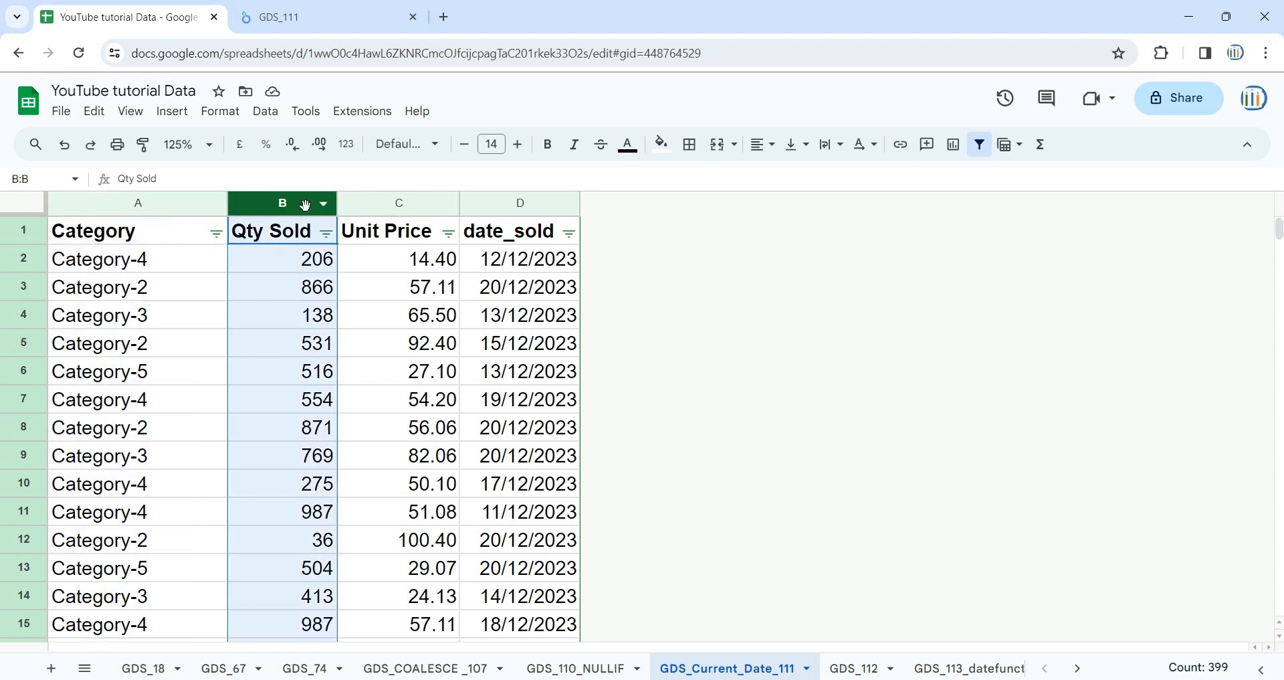
click(538, 206)
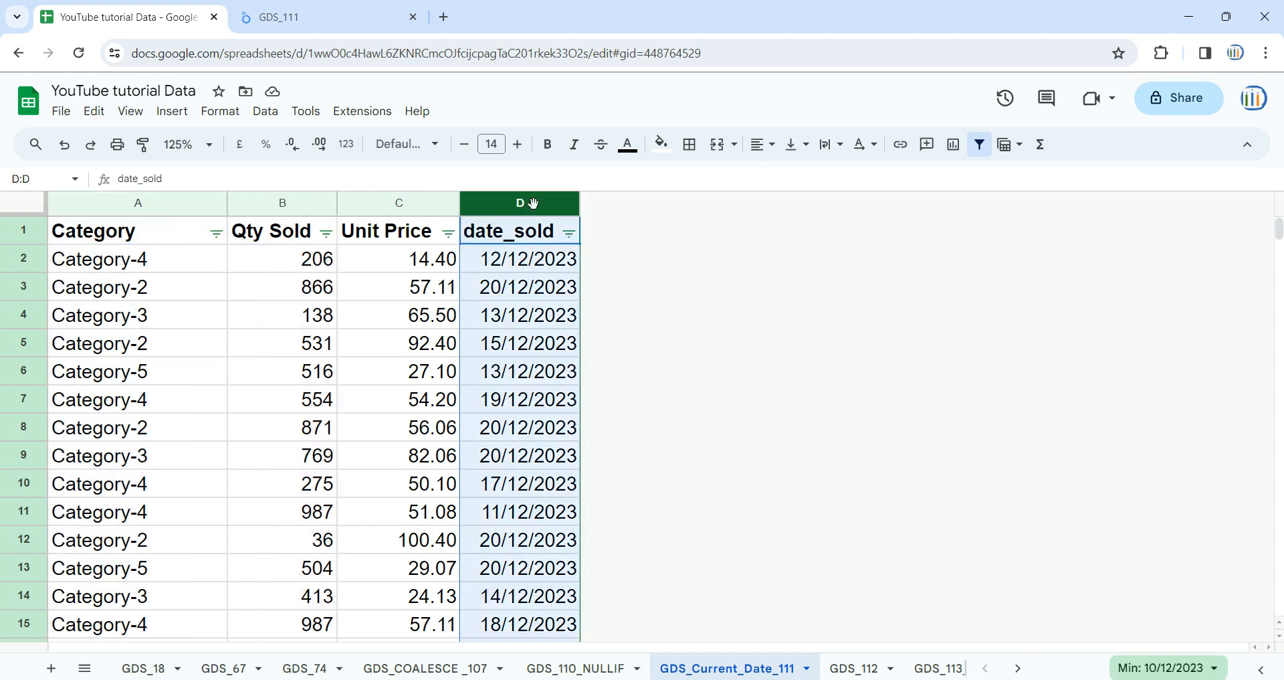
click(411, 203)
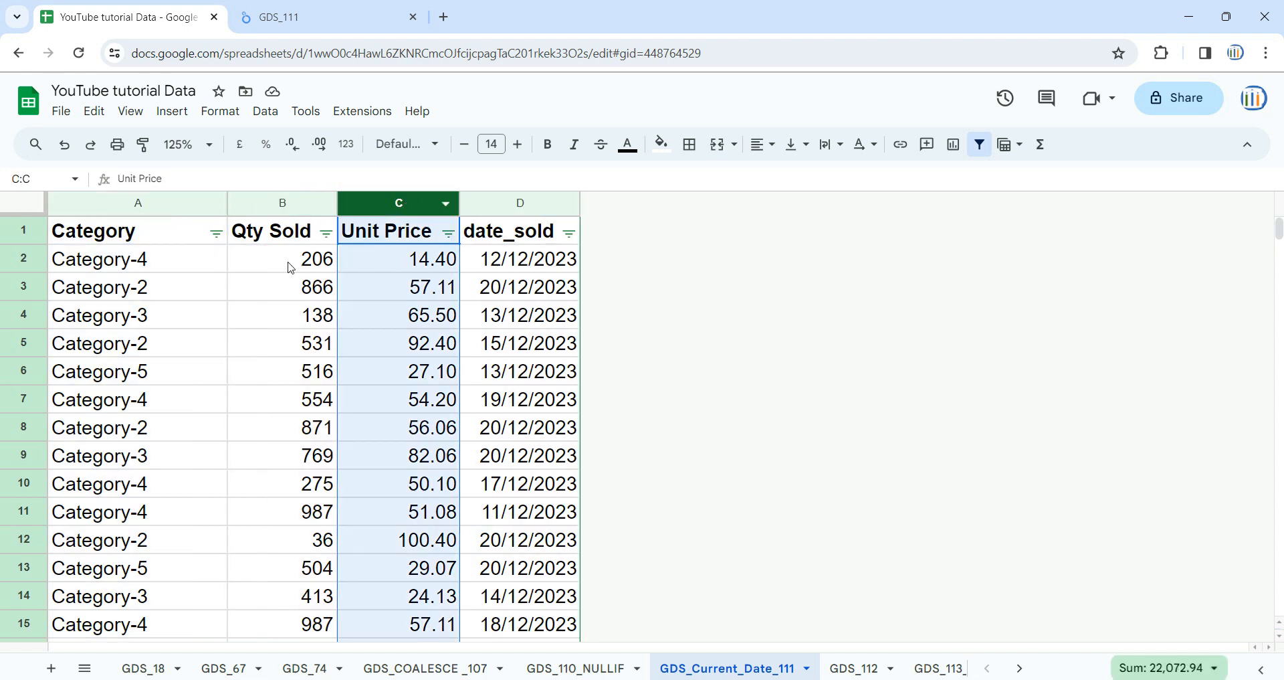
Return to the GDS_111 report and examine the Qty Sold_As_of_Today scorecard, the CURRENT_DATE([time_zone]) syntax and the category sales table
click(268, 14)
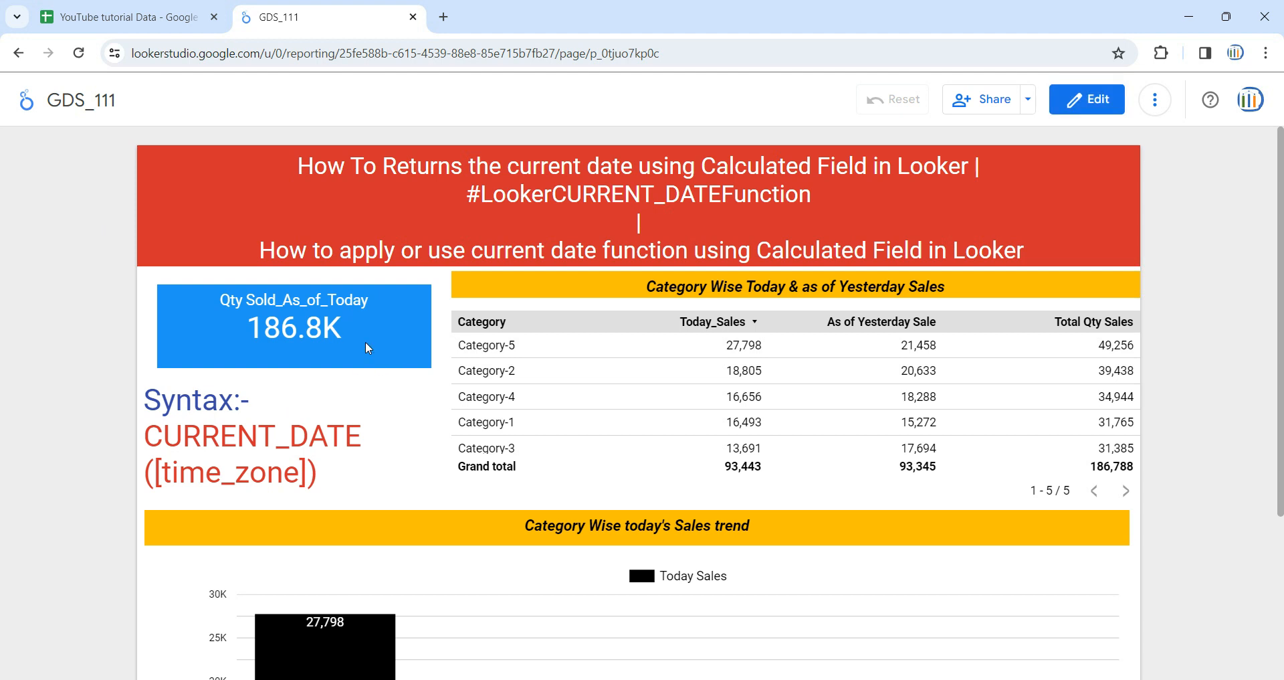
drag(368, 347, 211, 333)
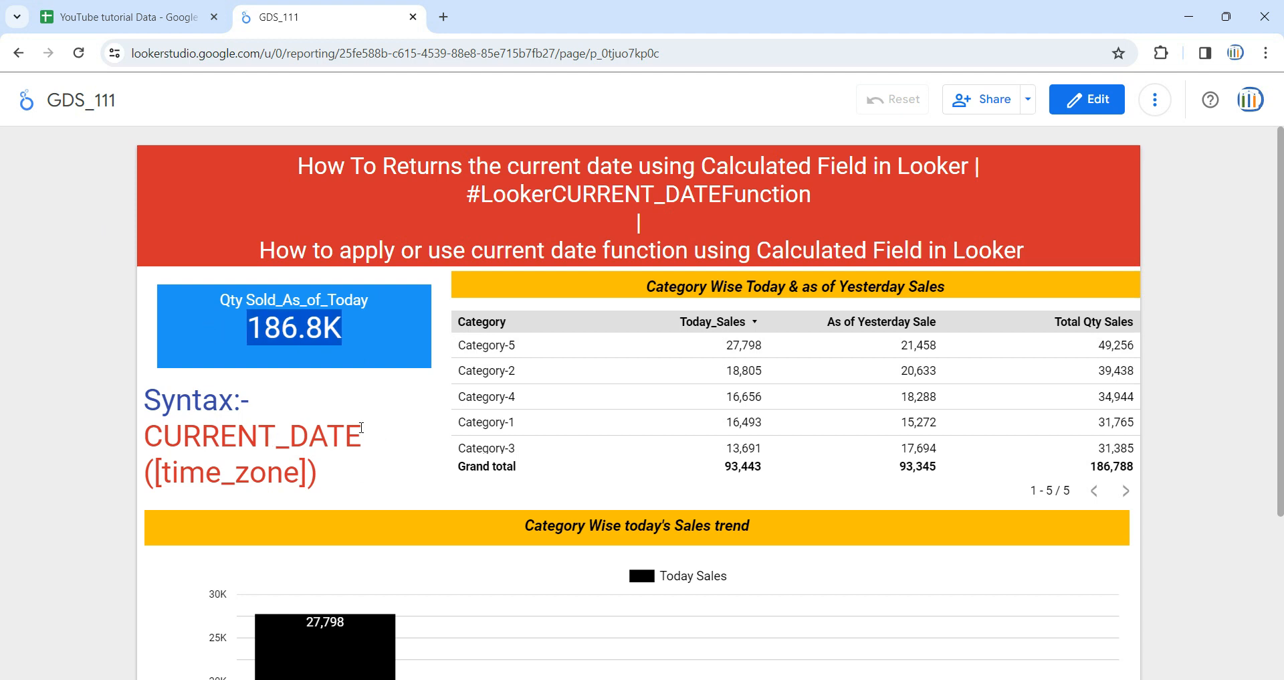
click(408, 411)
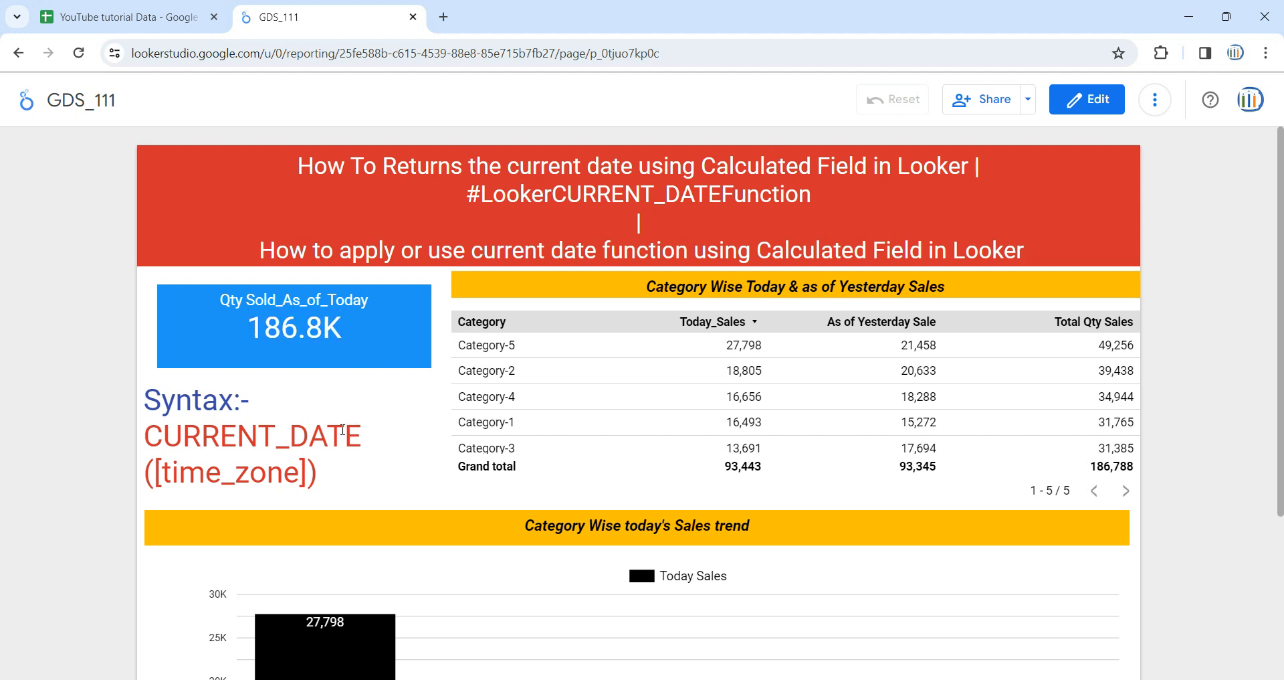
drag(358, 430, 202, 435)
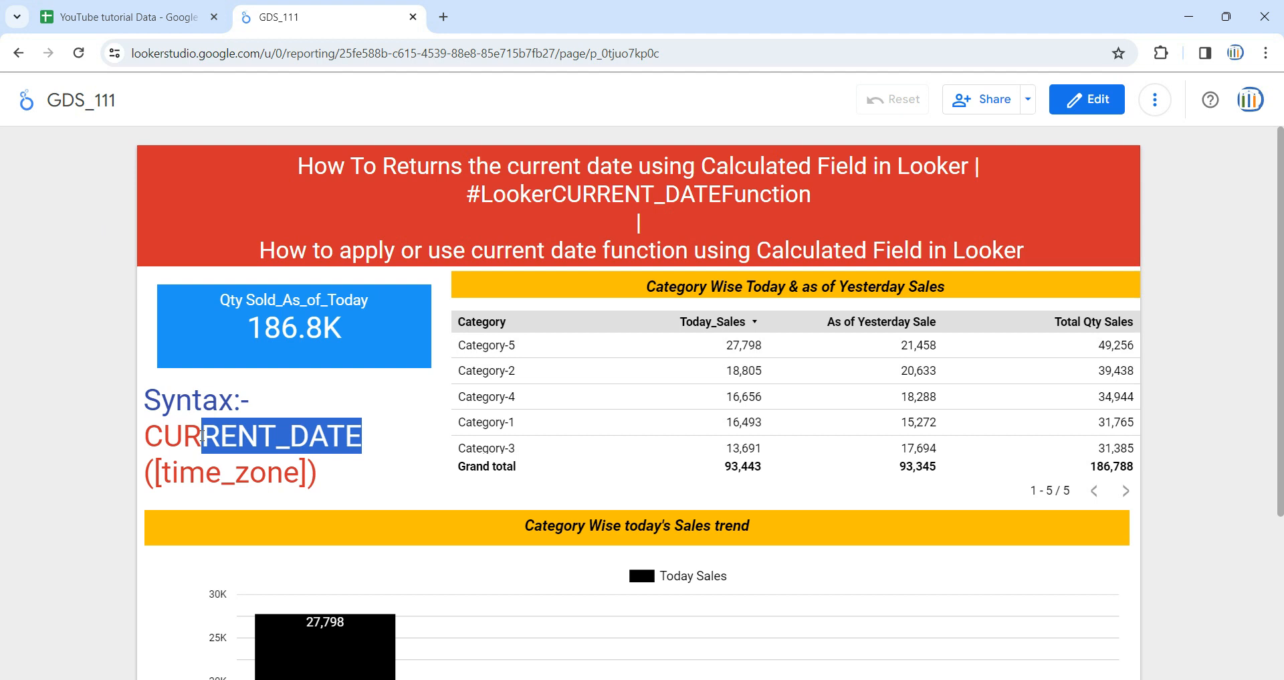
drag(145, 436, 361, 436)
drag(174, 477, 292, 475)
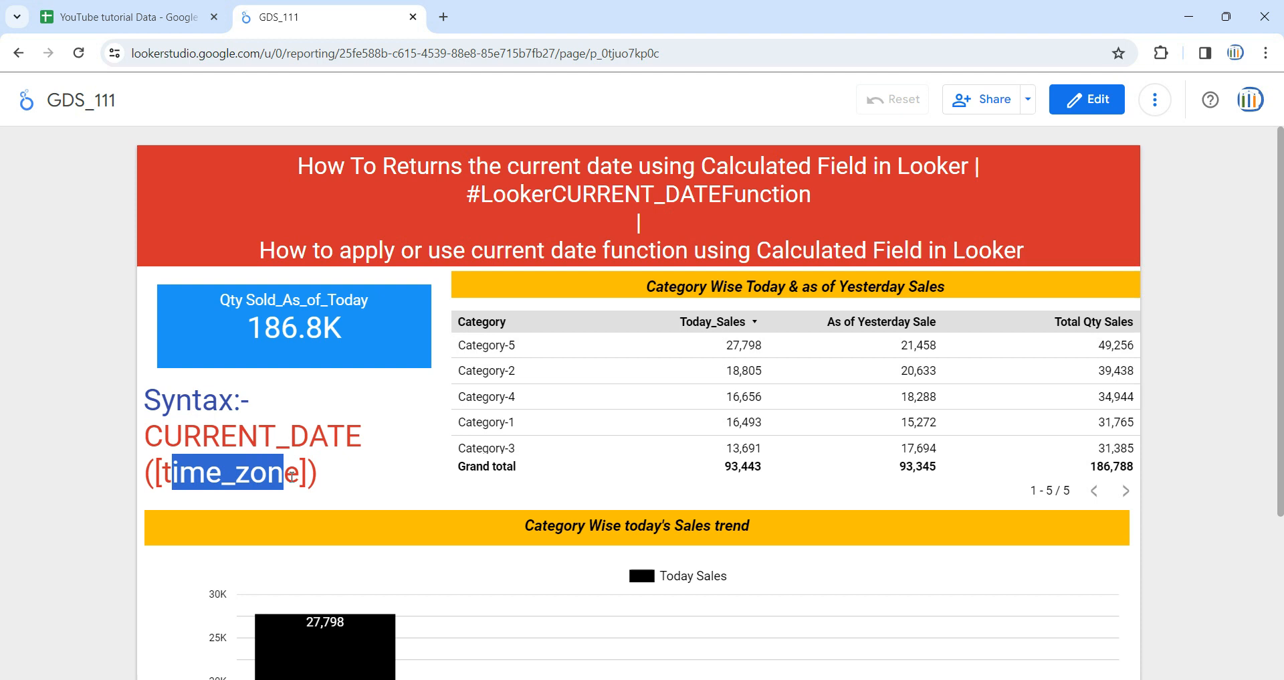
click(392, 476)
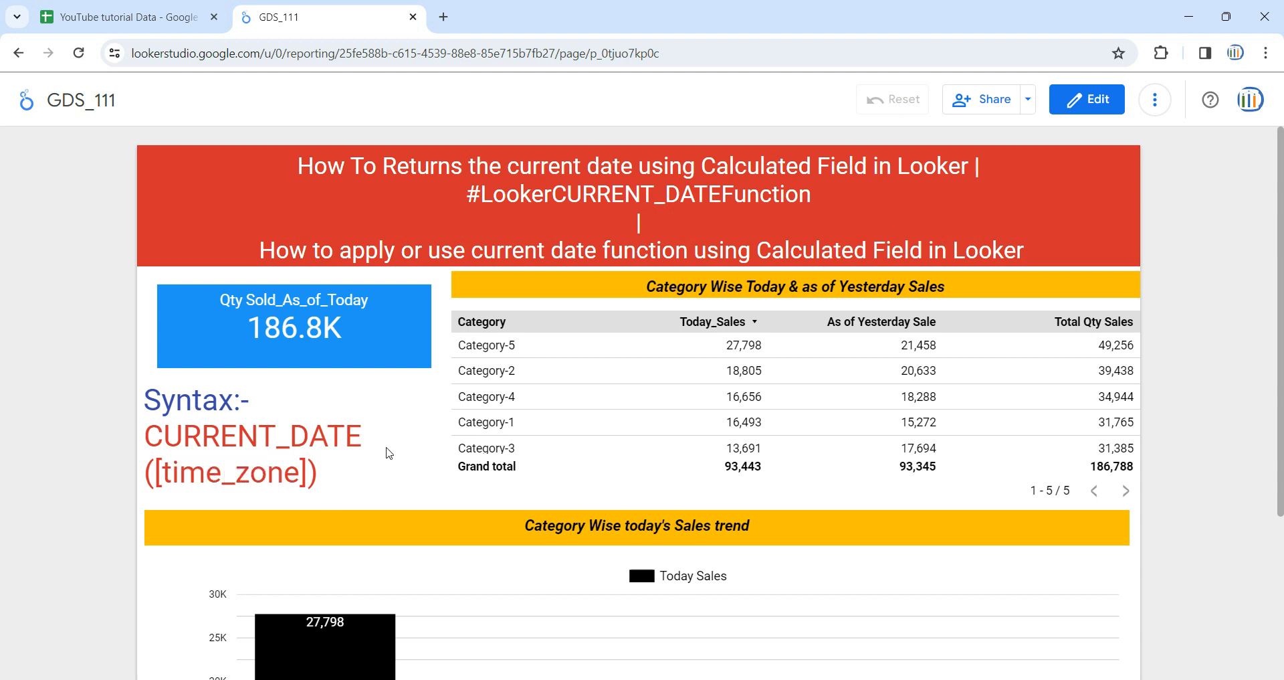
scroll(664, 459, down, 1)
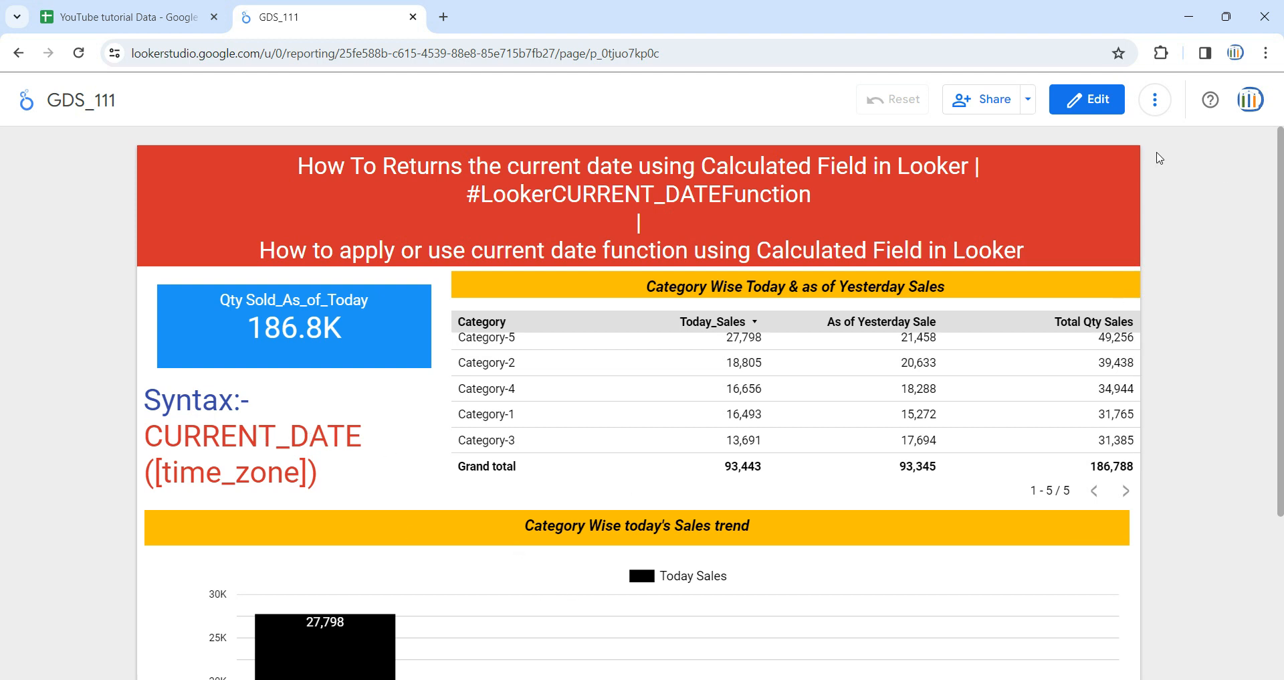
Put the report in edit mode and add a new blank page
click(1102, 102)
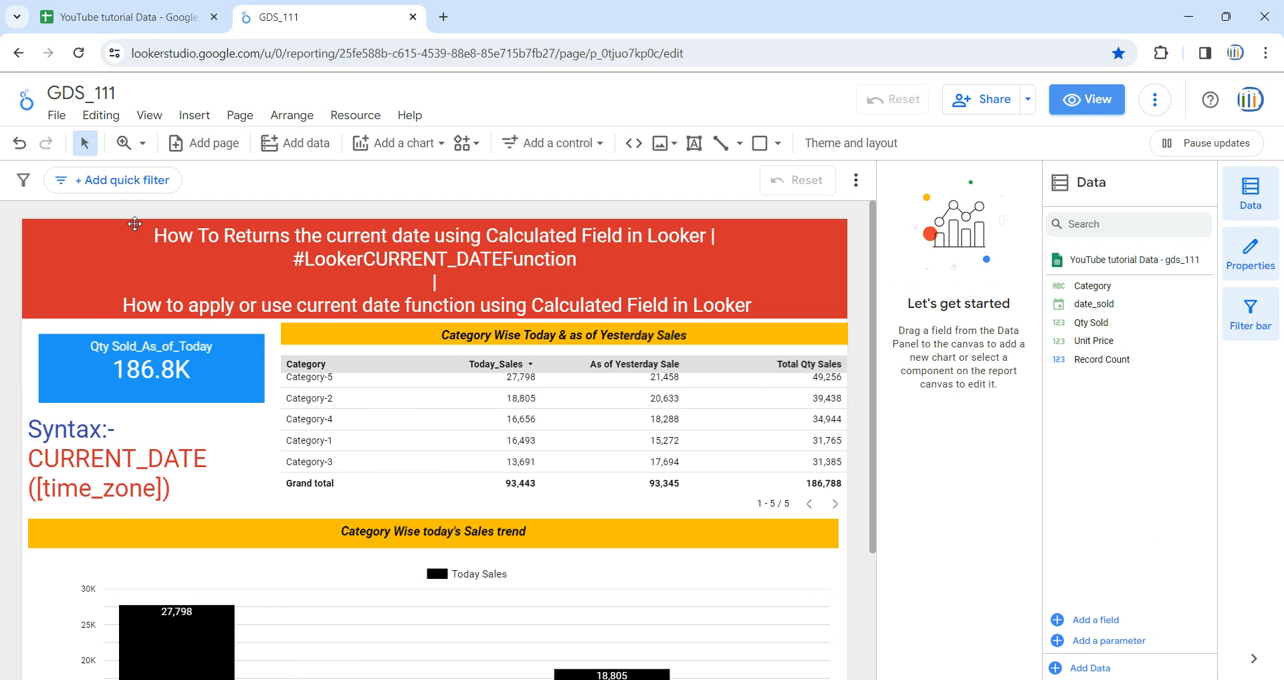
click(239, 121)
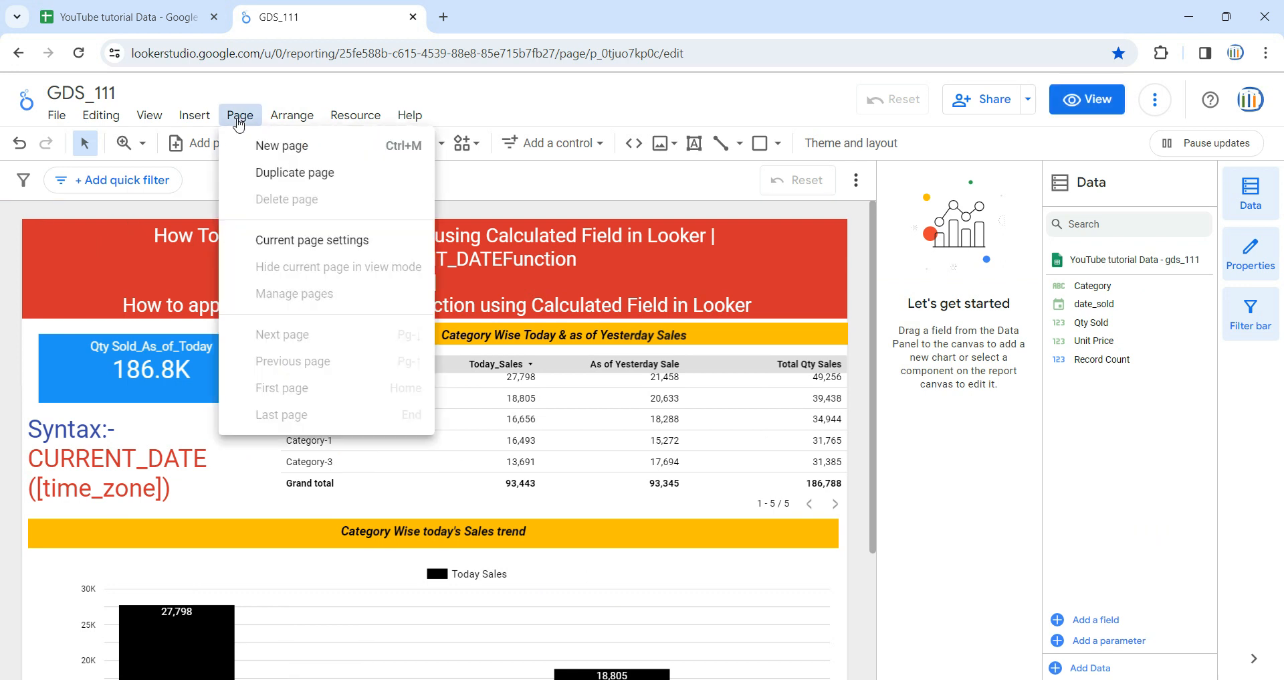
click(294, 147)
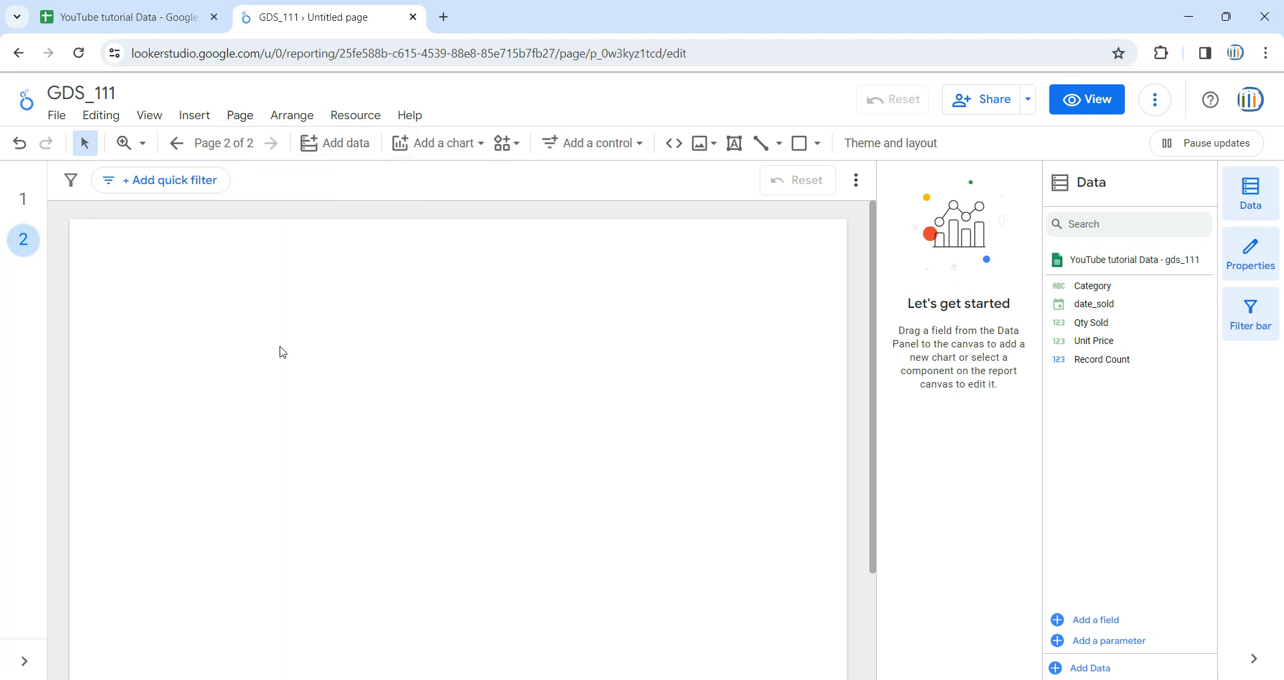
Copy the red title banner, both yellow headings and the syntax text from page 1 to page 2, and delete the pasted syntax text
click(23, 198)
click(226, 269)
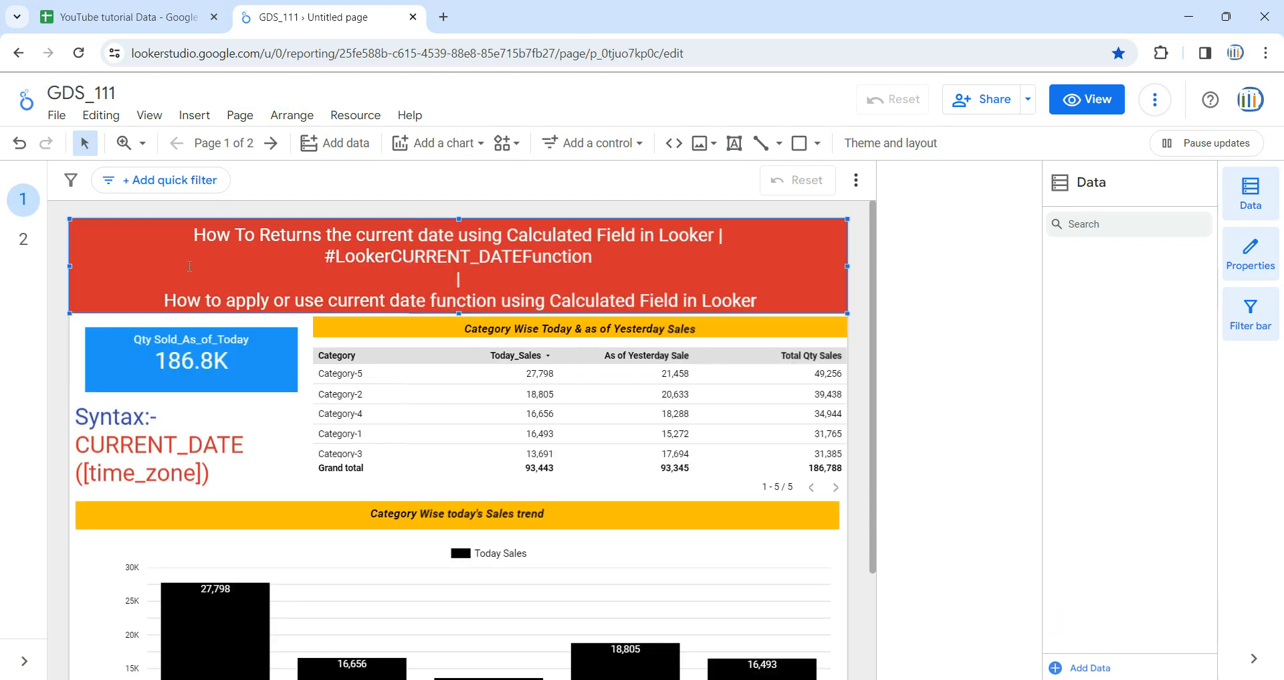
shift+click(374, 320)
shift+click(291, 472)
shift+click(295, 516)
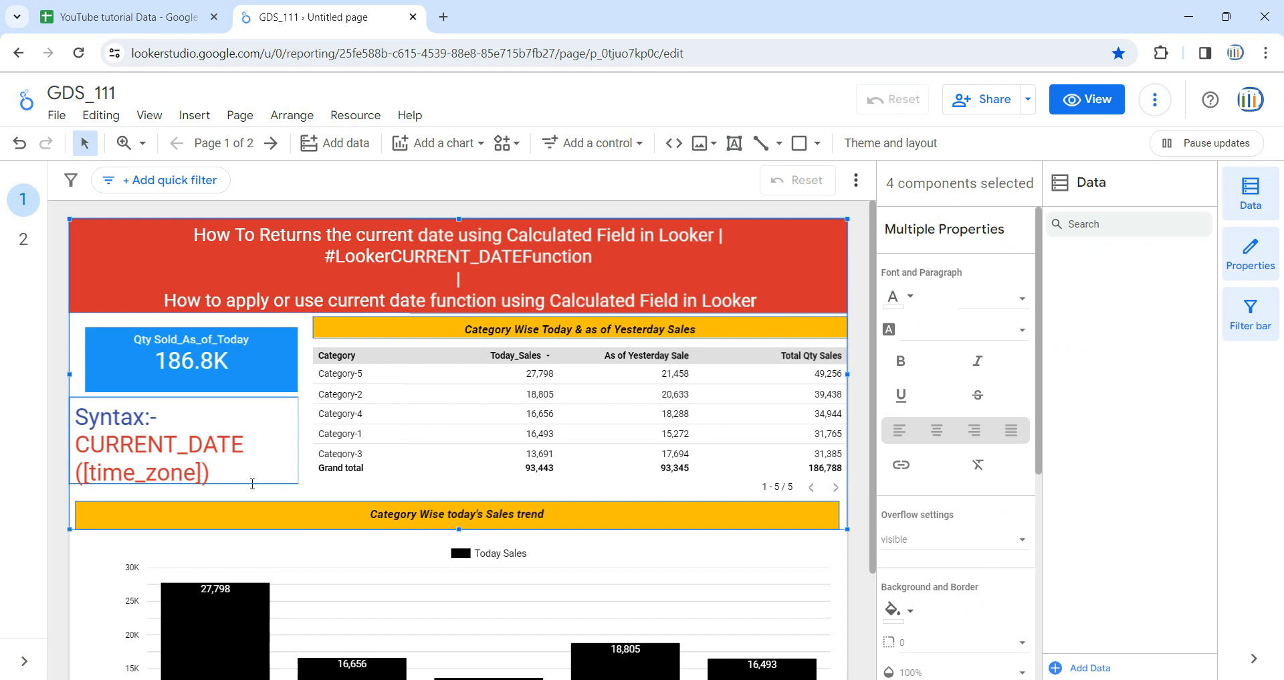
click(33, 248)
key(ctrl+v)
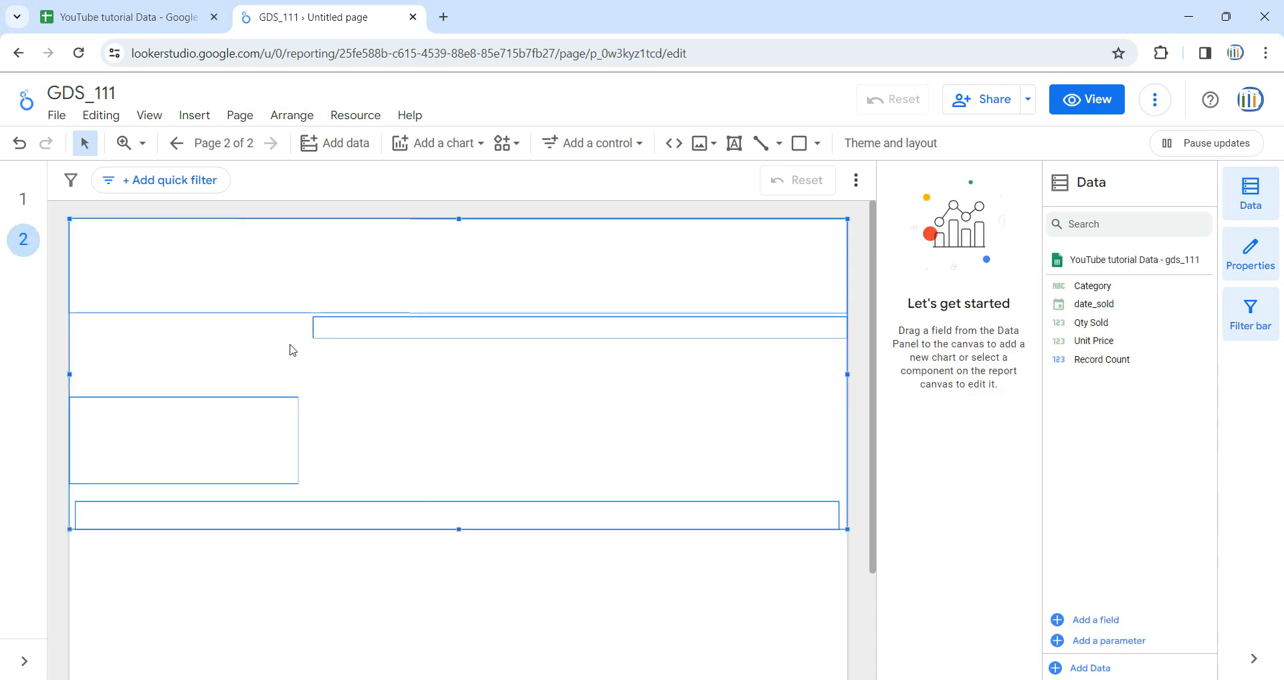
click(239, 398)
key(Delete)
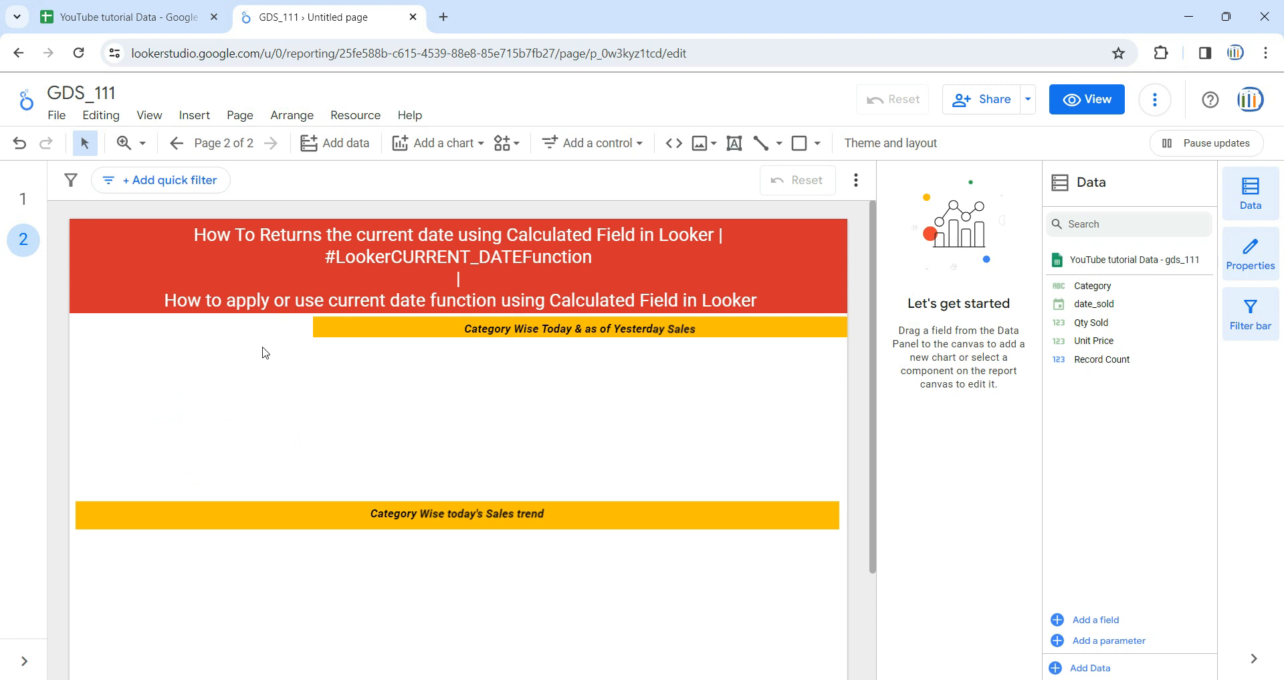
click(182, 9)
click(263, 9)
click(340, 152)
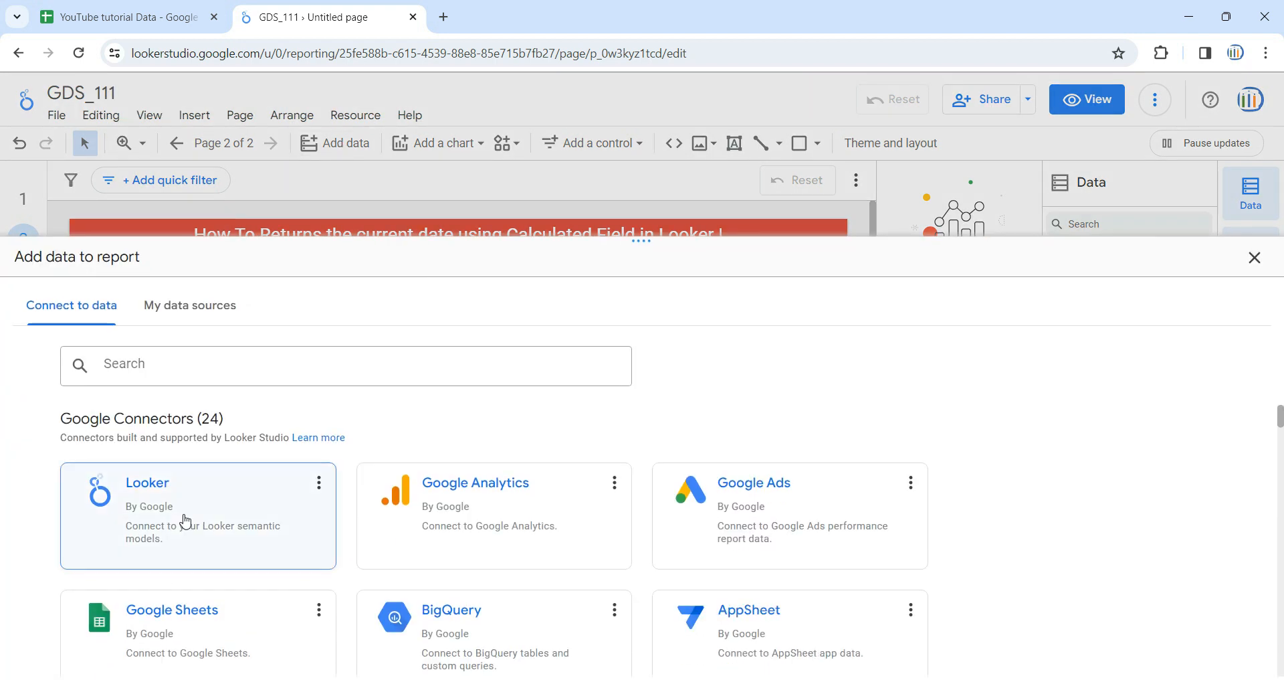
scroll(534, 524, down, 1)
scroll(533, 524, up, 1)
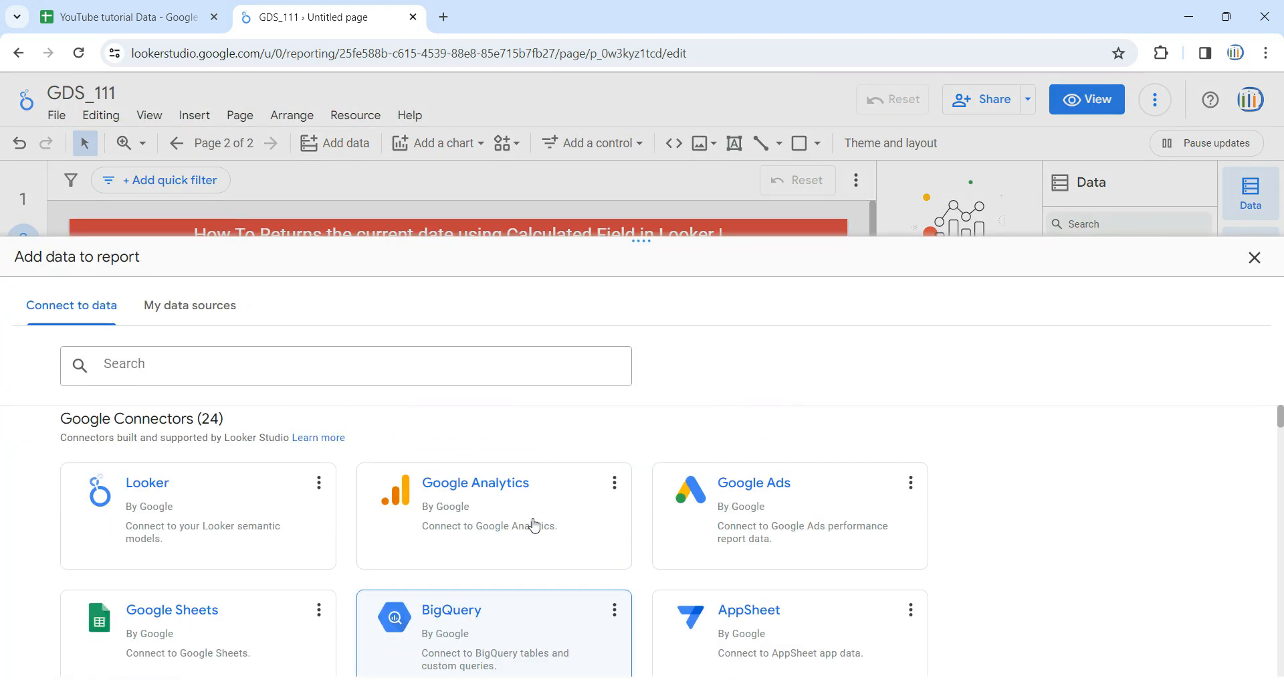
click(1255, 258)
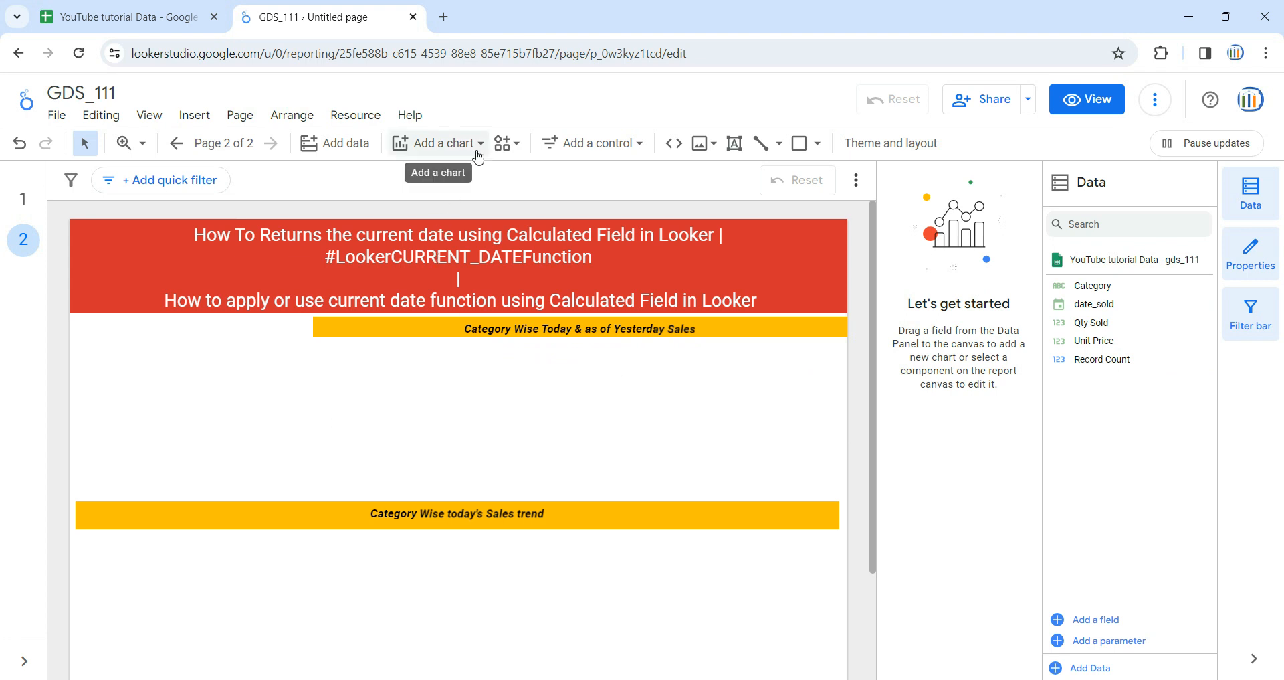
Insert a pivot table beneath the Category Wise Today & as of Yesterday Sales heading, fit it to the space, and remove its date_sold column dimension
click(478, 158)
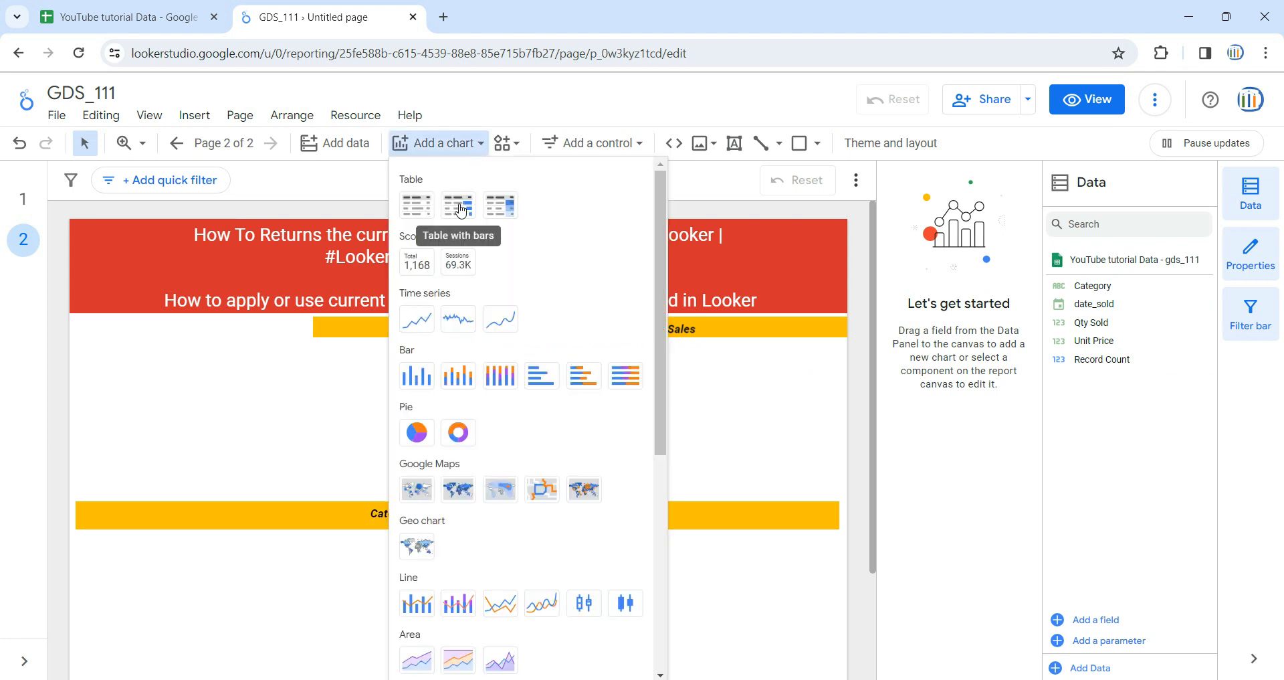
scroll(435, 454, down, 1)
scroll(435, 454, down, 5)
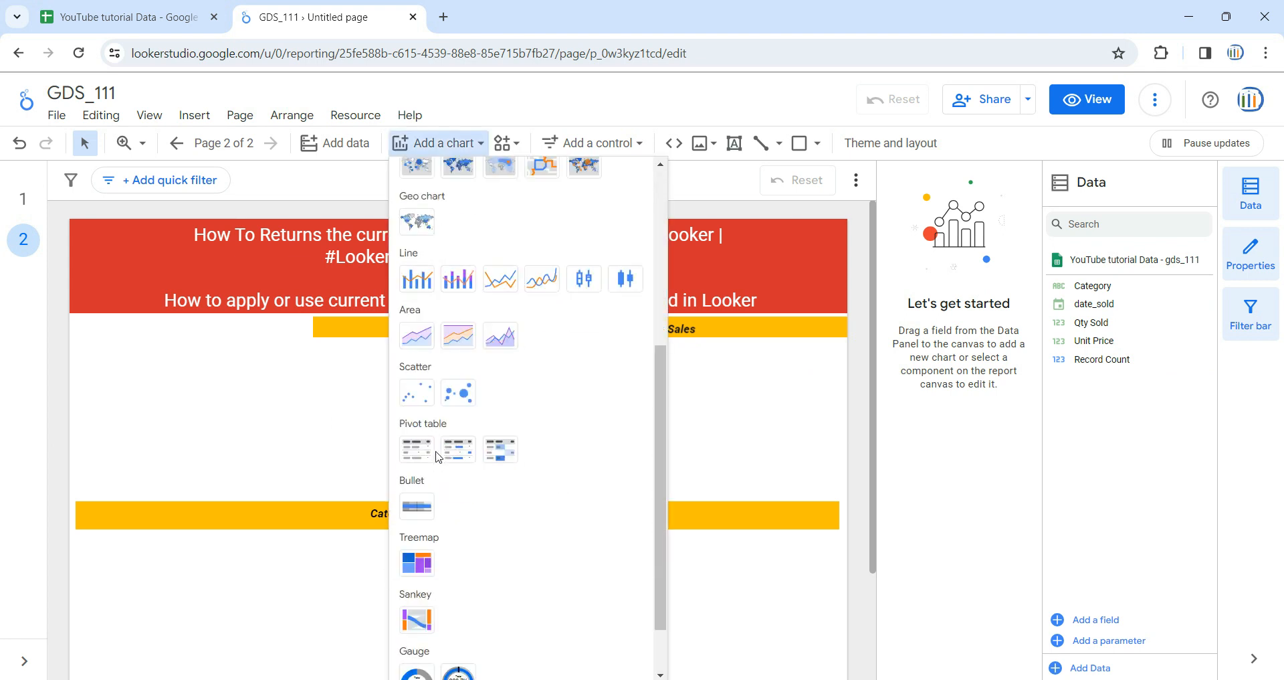
click(422, 377)
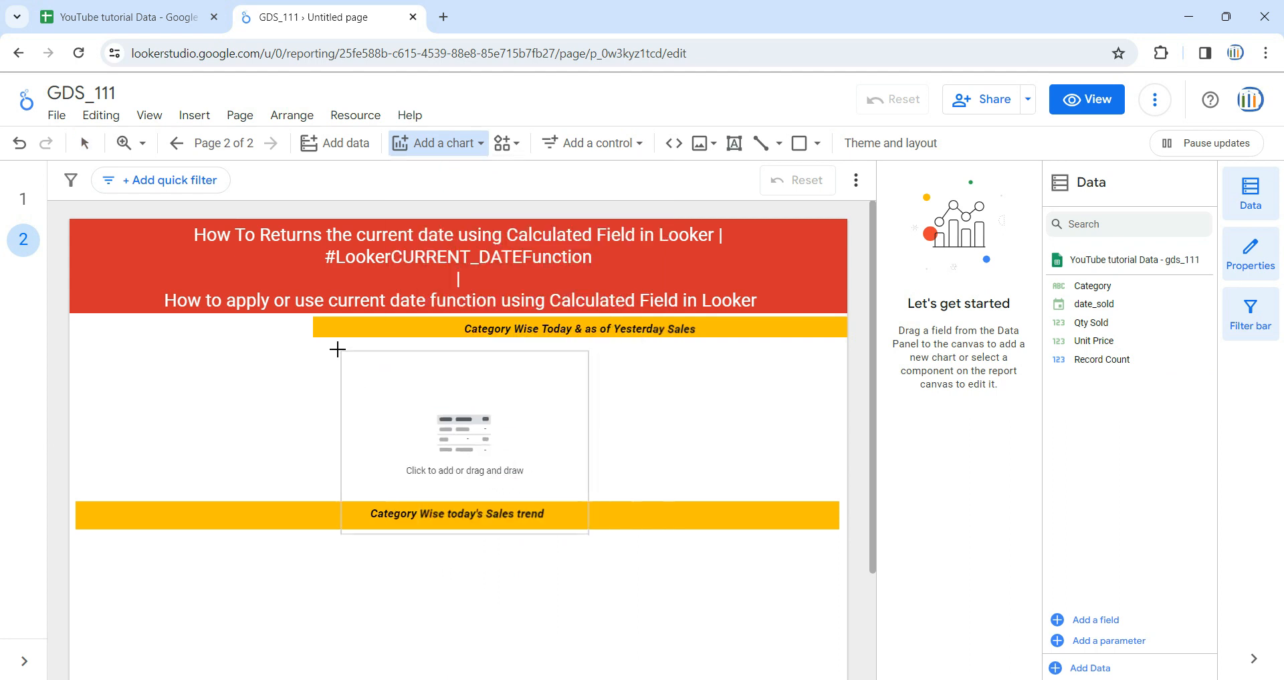
click(319, 341)
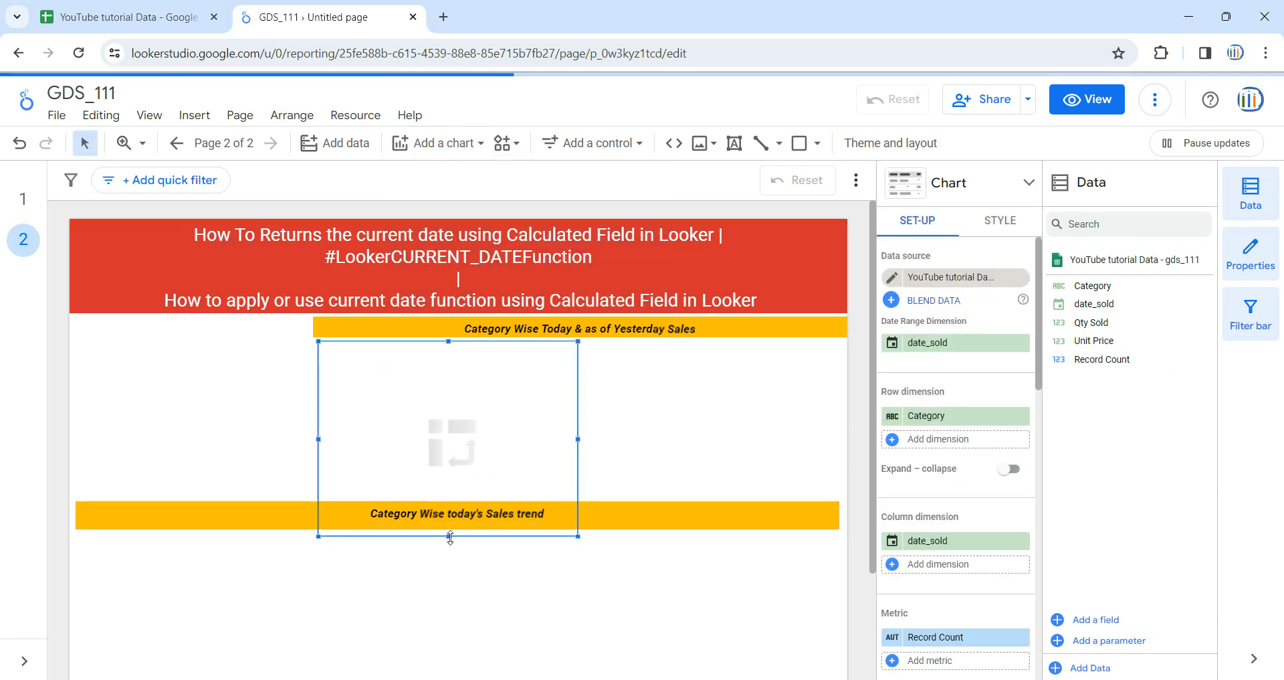
drag(448, 536, 448, 481)
drag(578, 412, 834, 413)
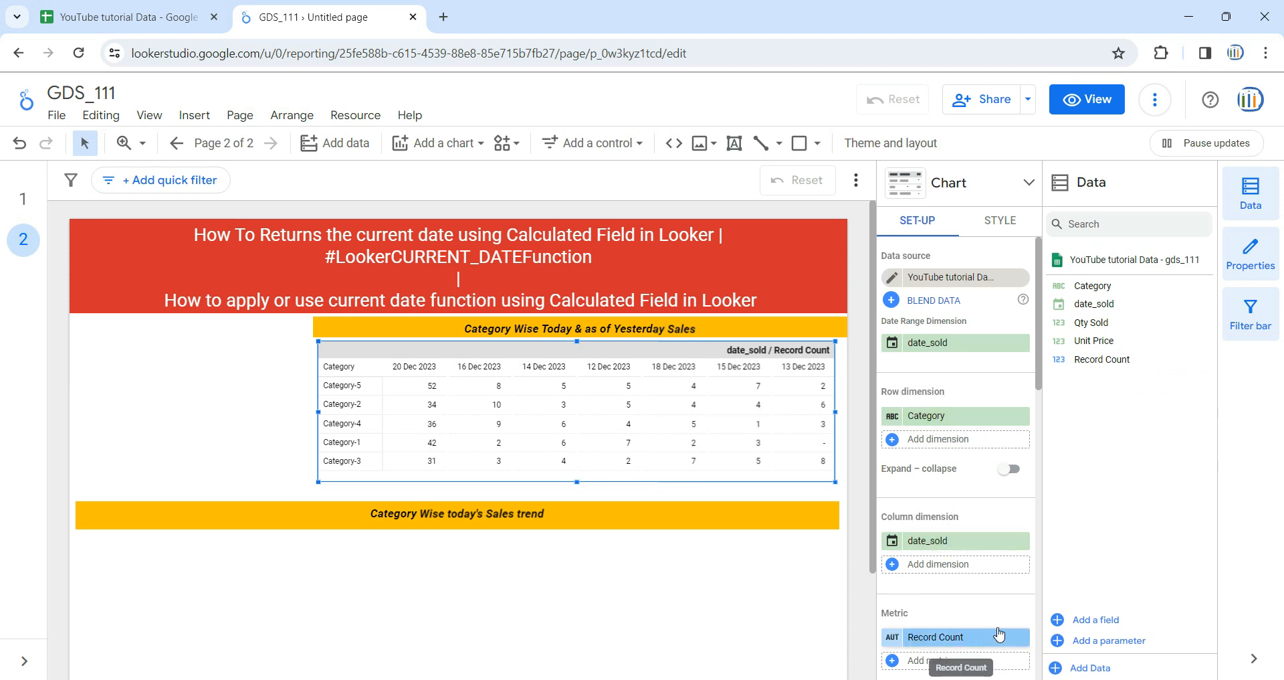
click(1022, 540)
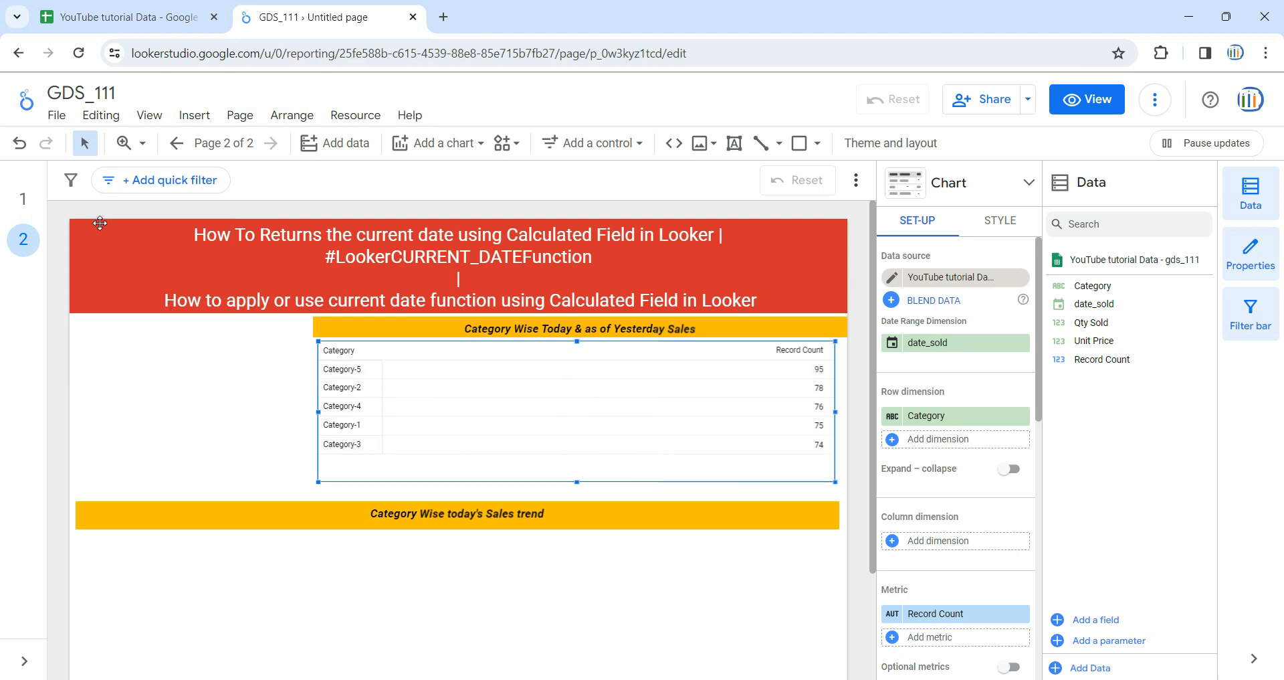
Check the columns of page 1's category table, and replace the Record Count metric of page 2's pivot table with Qty Sold
click(23, 199)
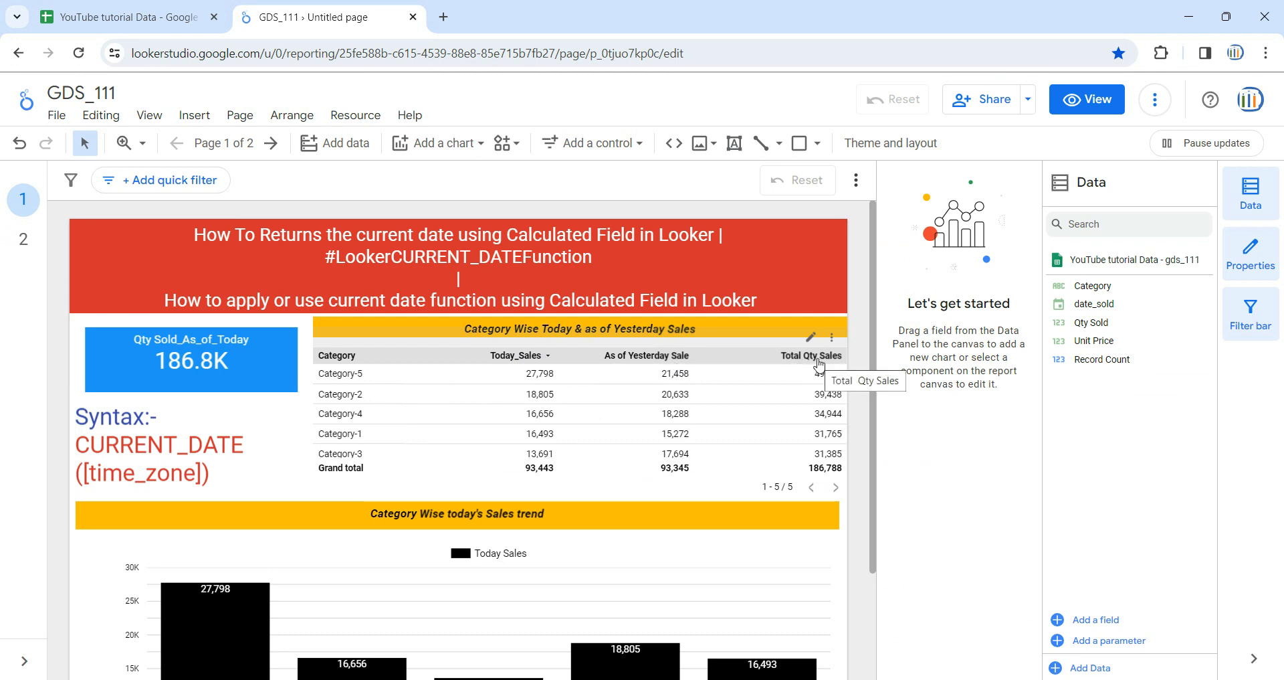
click(23, 238)
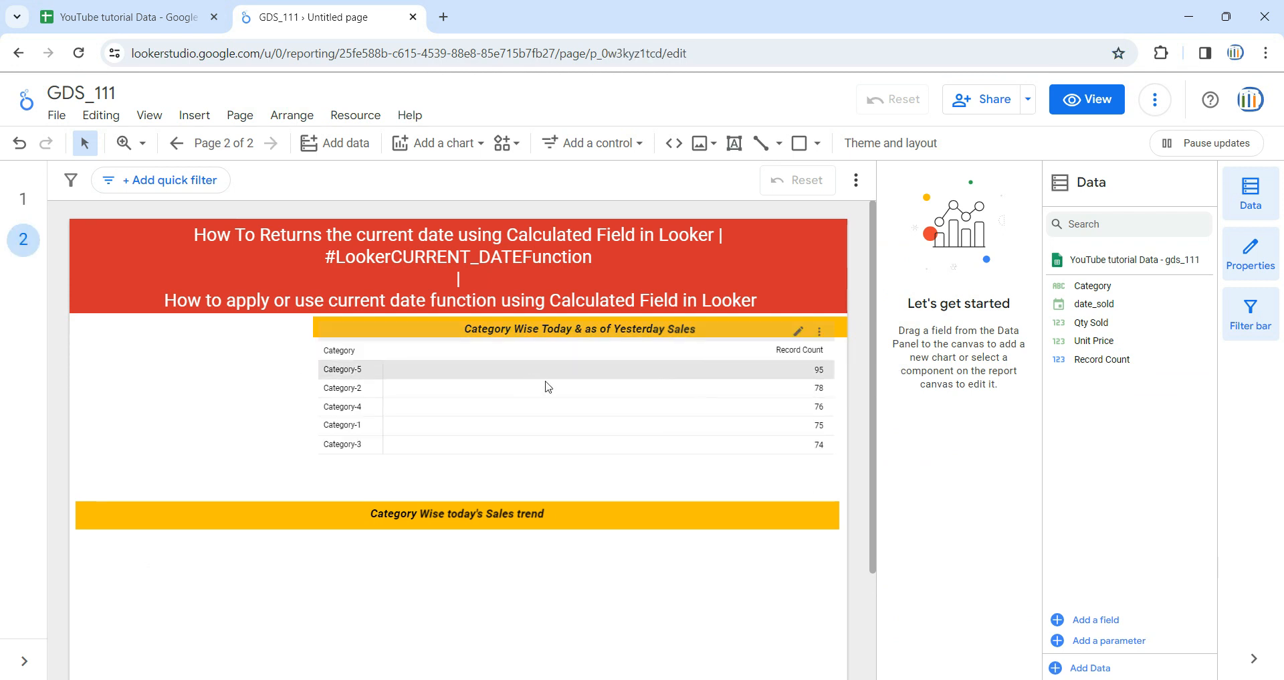
click(641, 473)
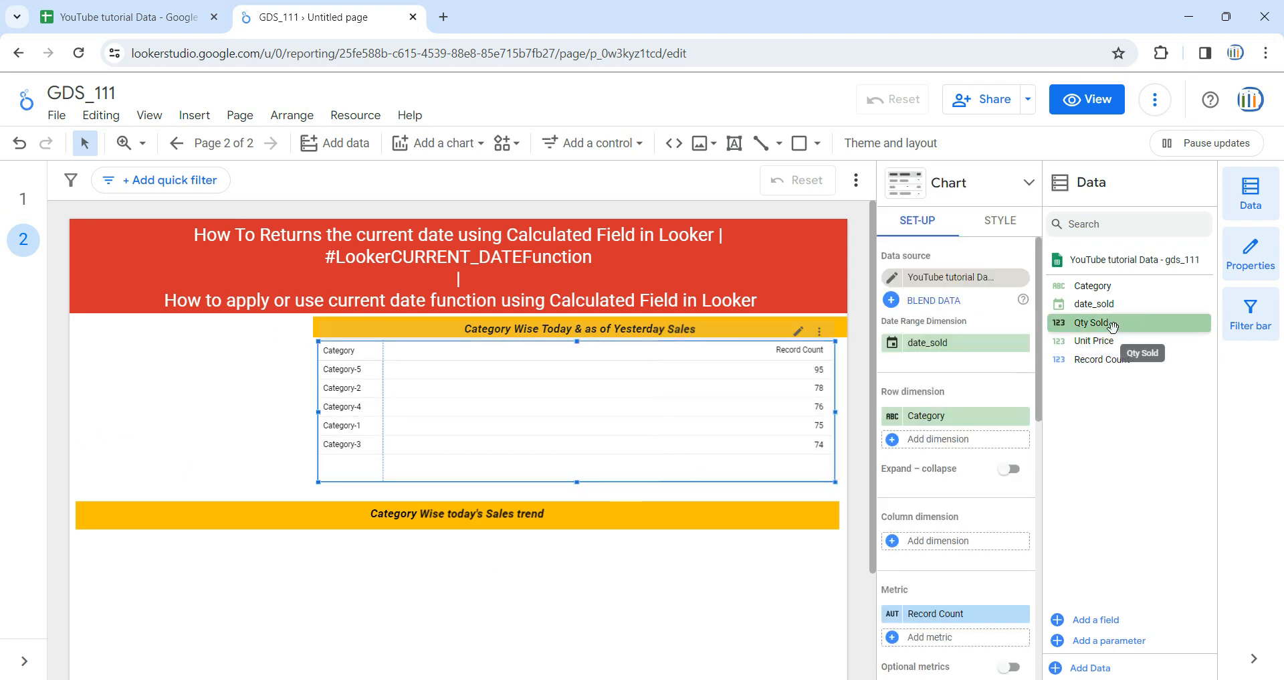
drag(1111, 327, 970, 620)
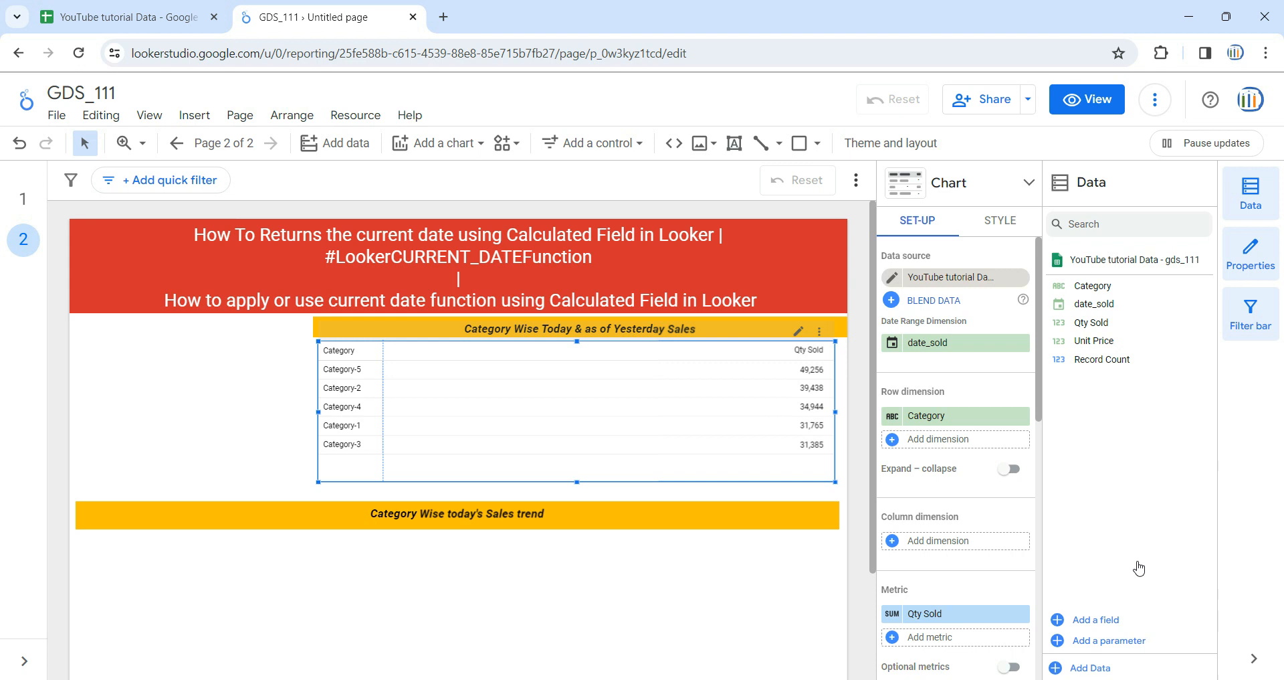
Create a new calculated field in the data source and name it sales_for_today_only
click(1092, 622)
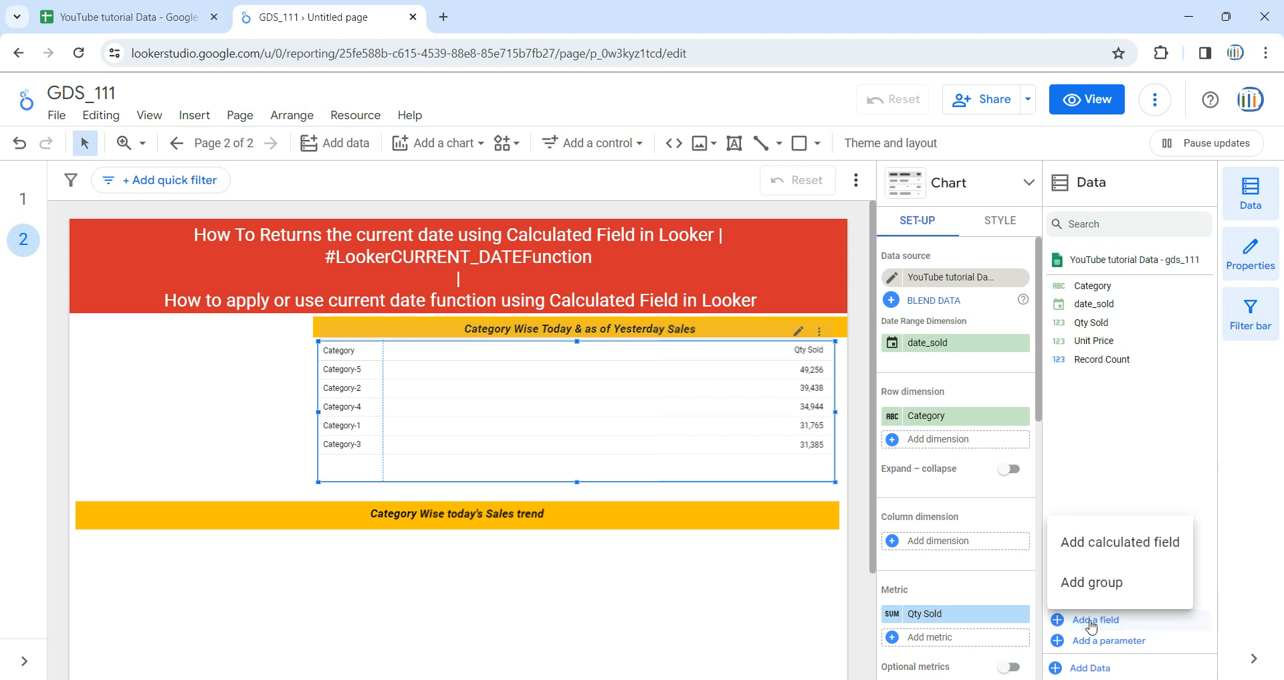
click(1105, 545)
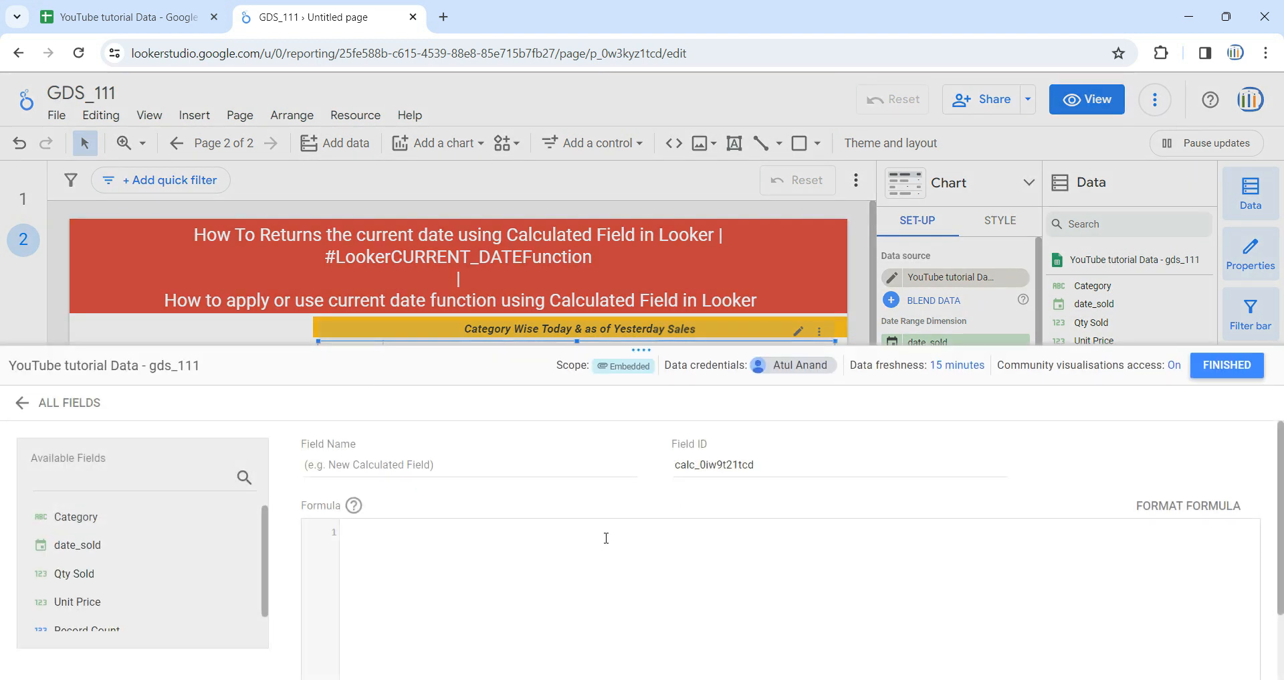
click(563, 461)
text(sales_as_)
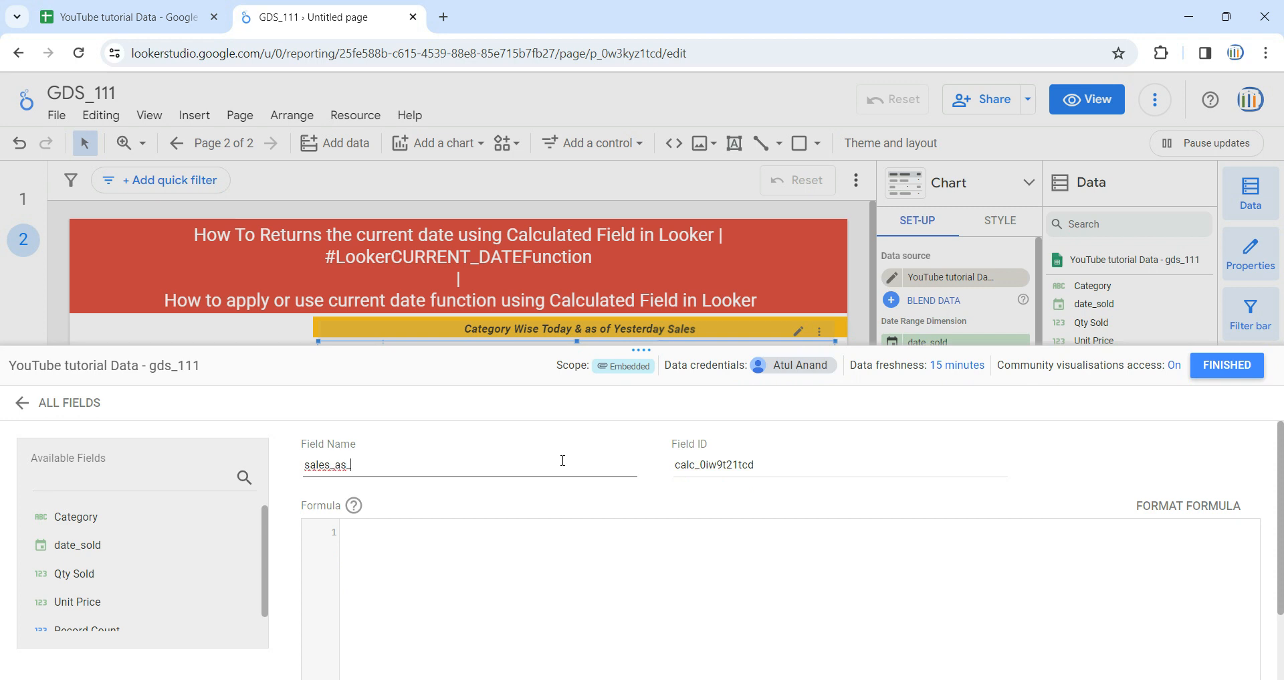
key(BackSpace)
key(BackSpace)
key(BackSpace)
text(for_today_onl)
click(557, 569)
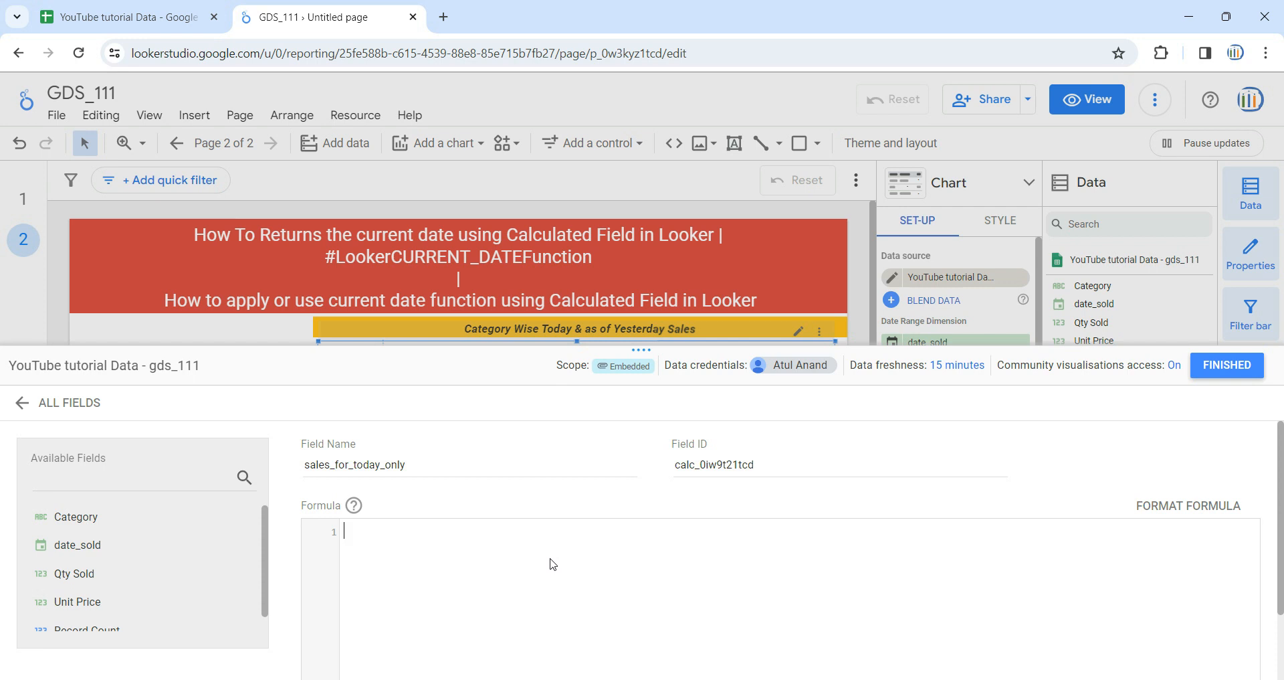
Switch to the YouTube tutorial Data sheet to examine the Category, Qty Sold and date_sold columns, and return to the report
click(146, 12)
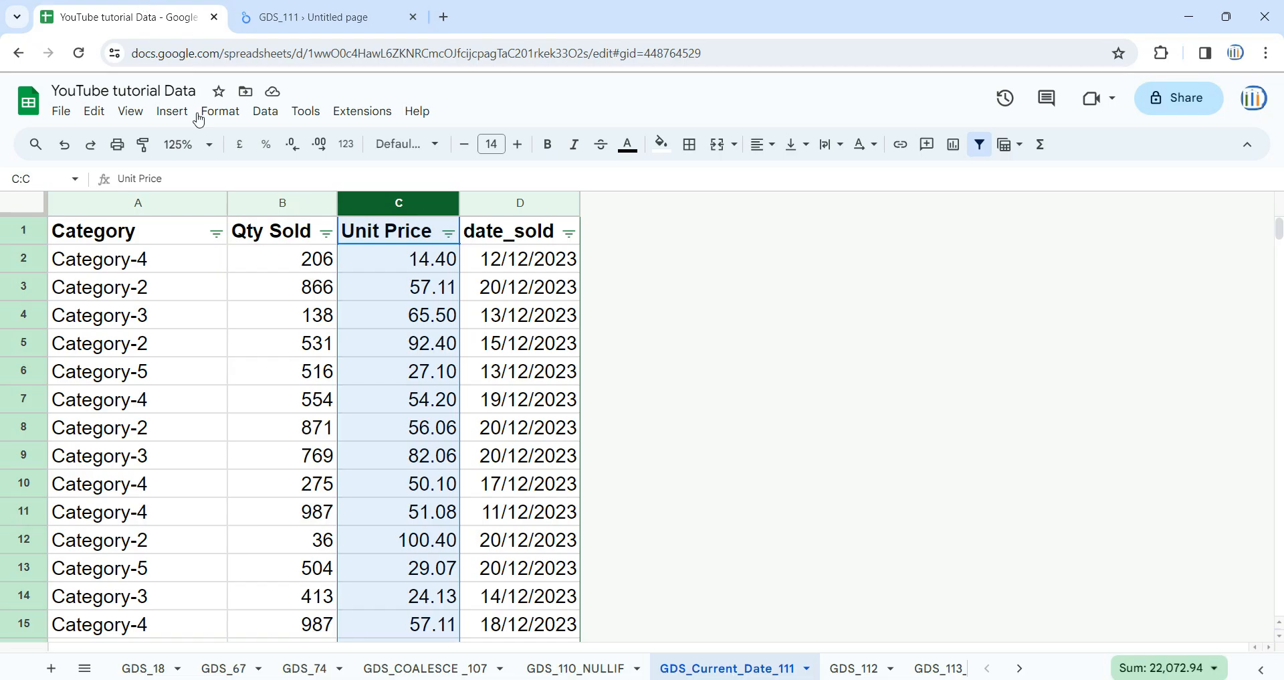
click(127, 242)
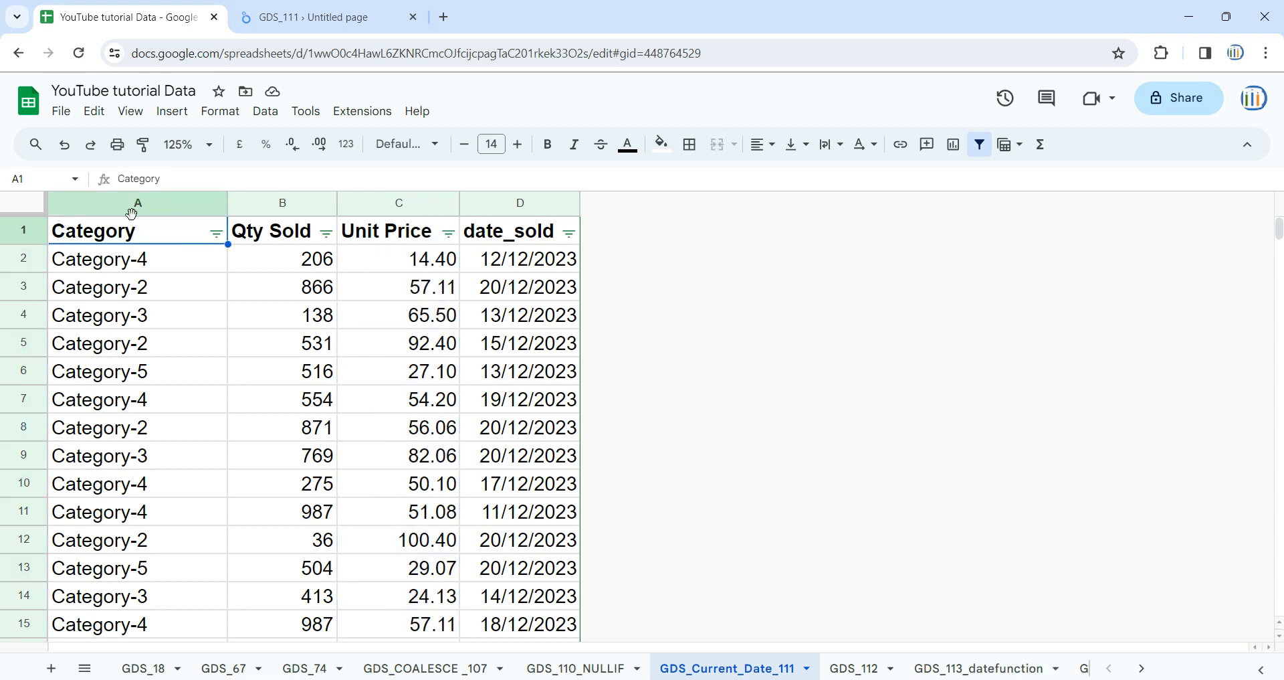
click(140, 204)
click(295, 202)
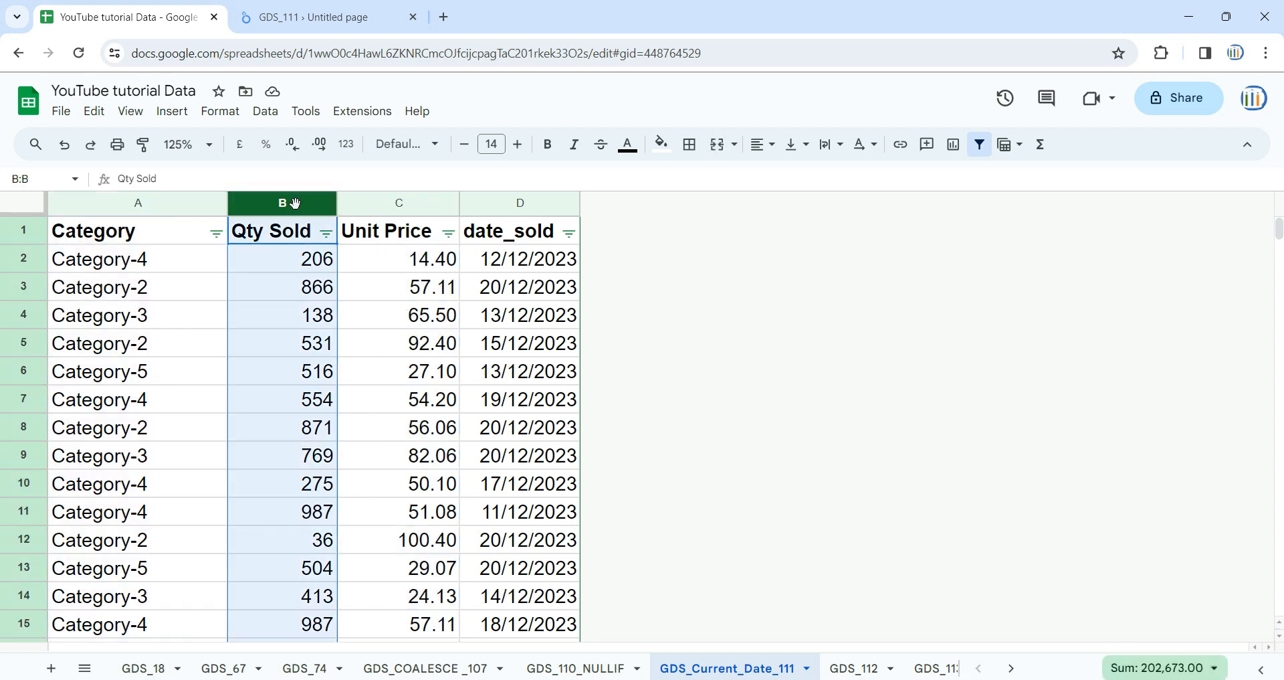
click(510, 289)
click(268, 314)
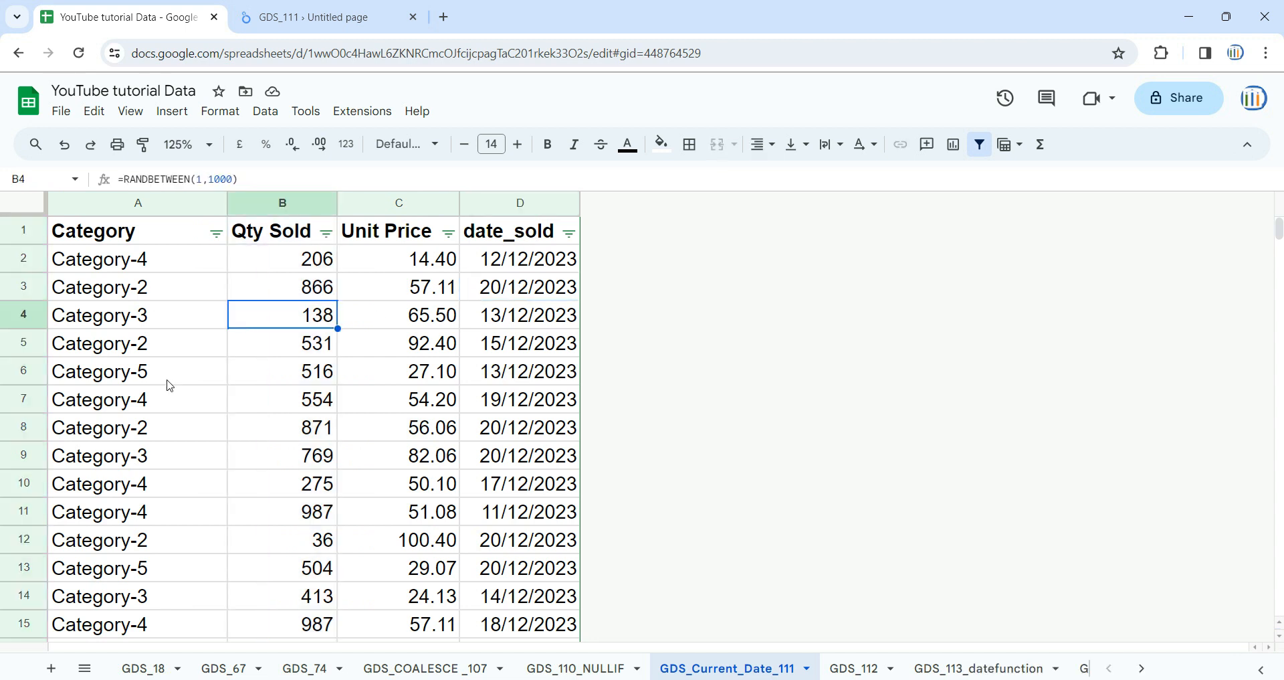
click(282, 13)
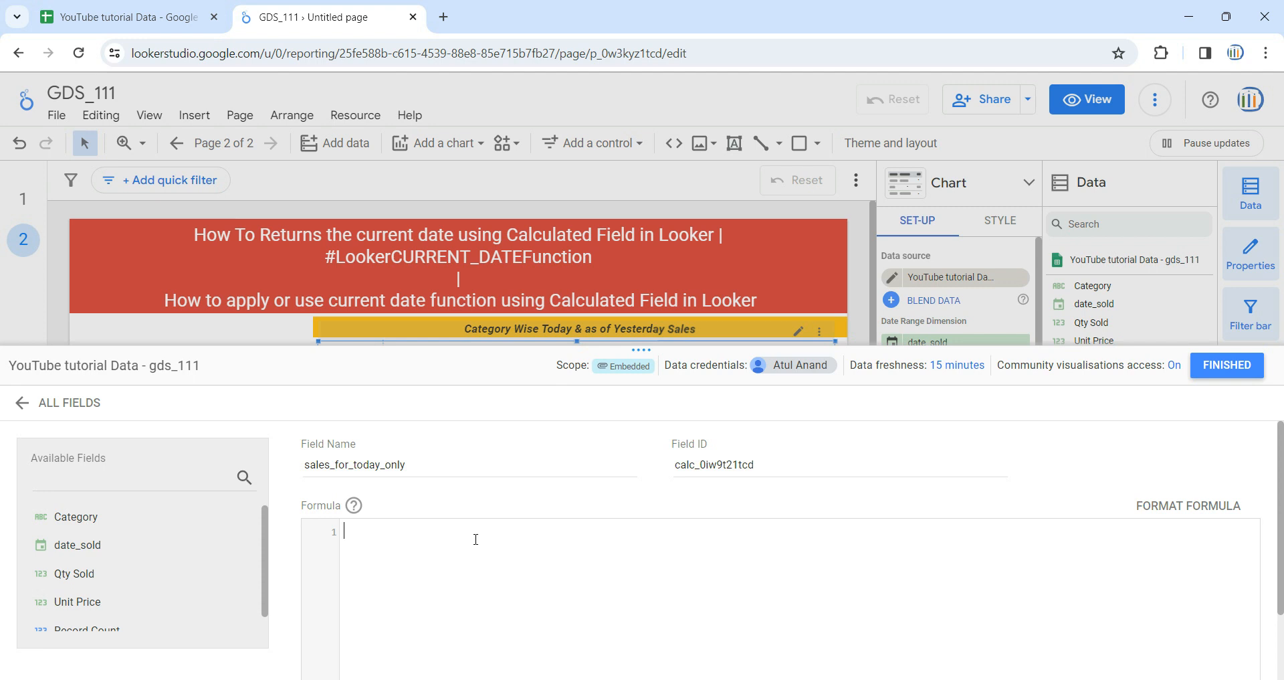
Begin the field's formula with a case statement whose when condition uses date_sold, checking the date_sold column in the source sheet
text(case     )
text(when)
text( date)
text(_)
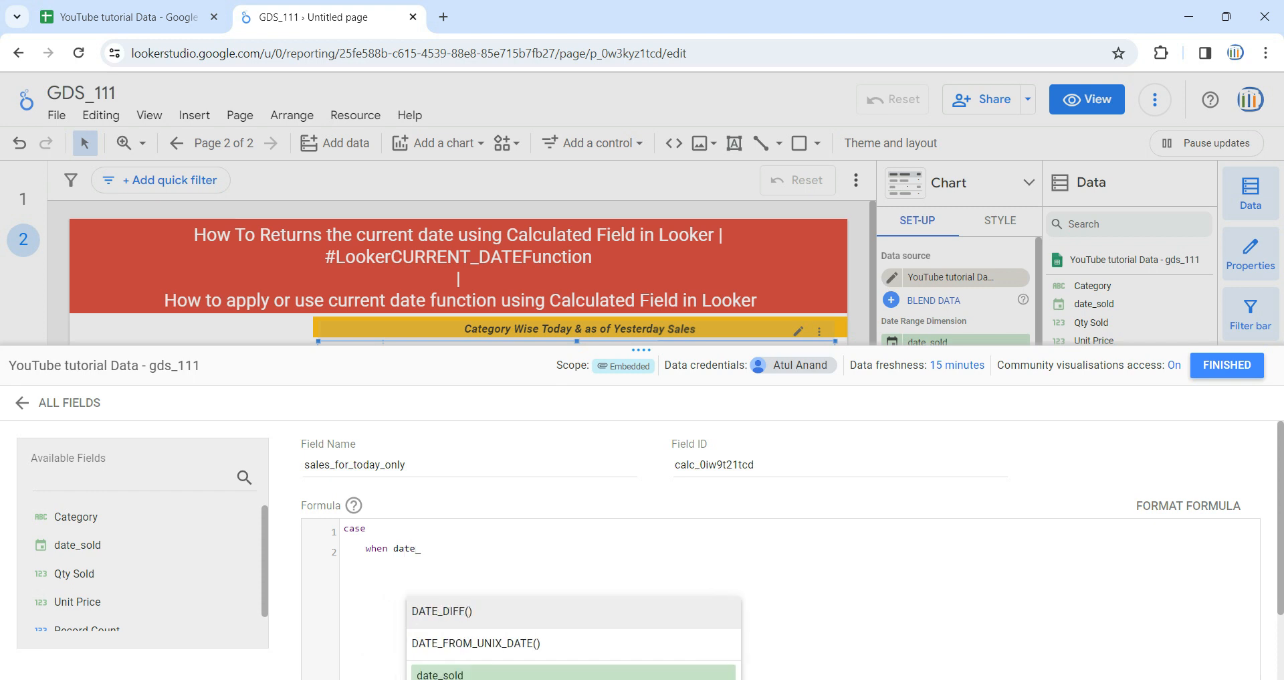
click(495, 674)
click(194, 17)
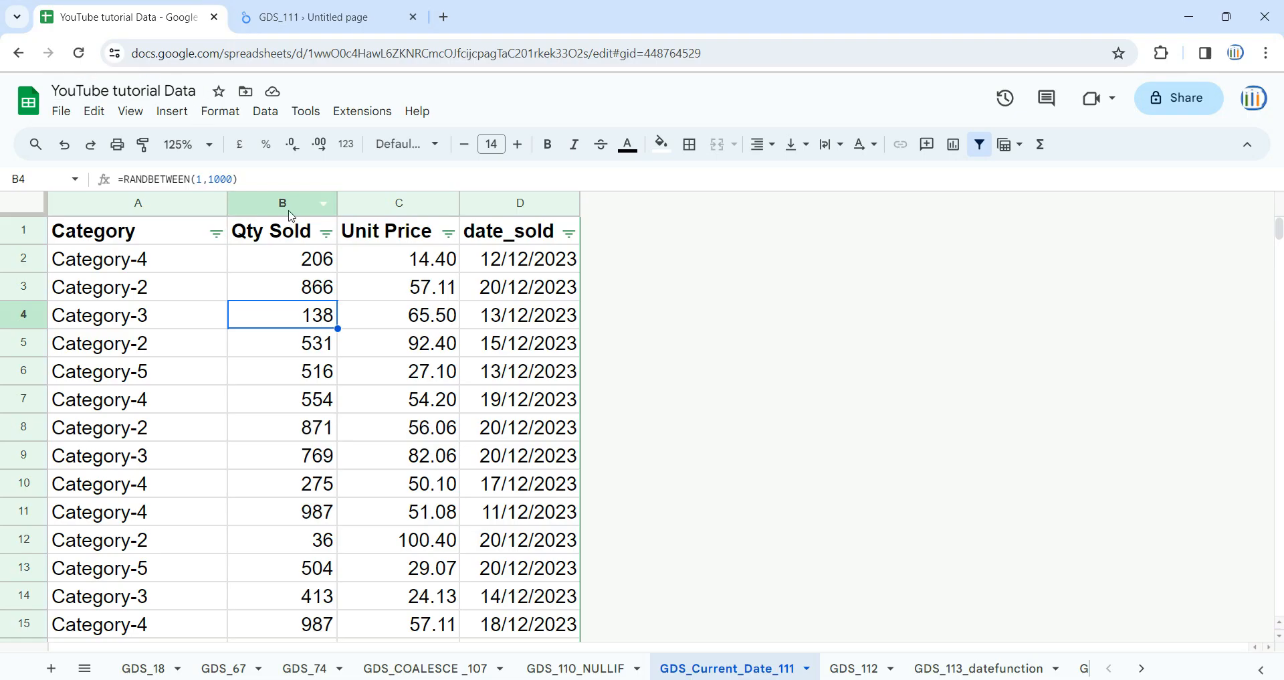
click(520, 203)
click(314, 18)
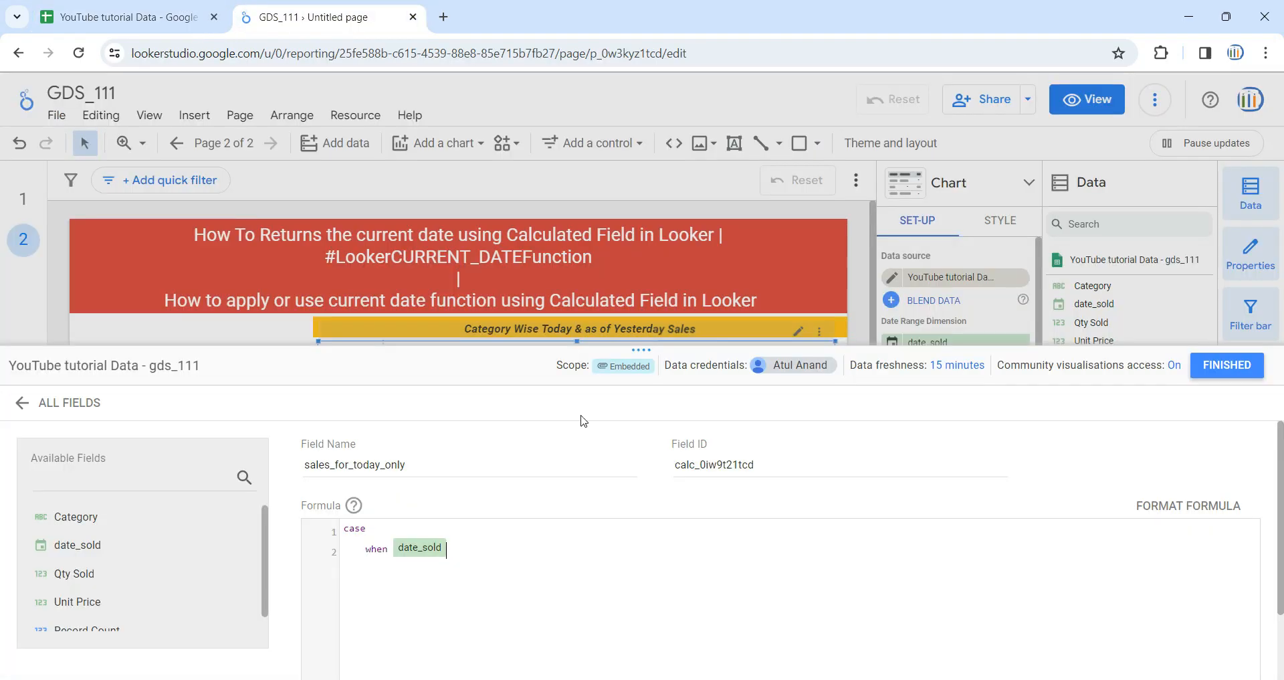
Complete the when line so that date_sold=CURRENT_DATE() returns Qty Sold
text(=cur)
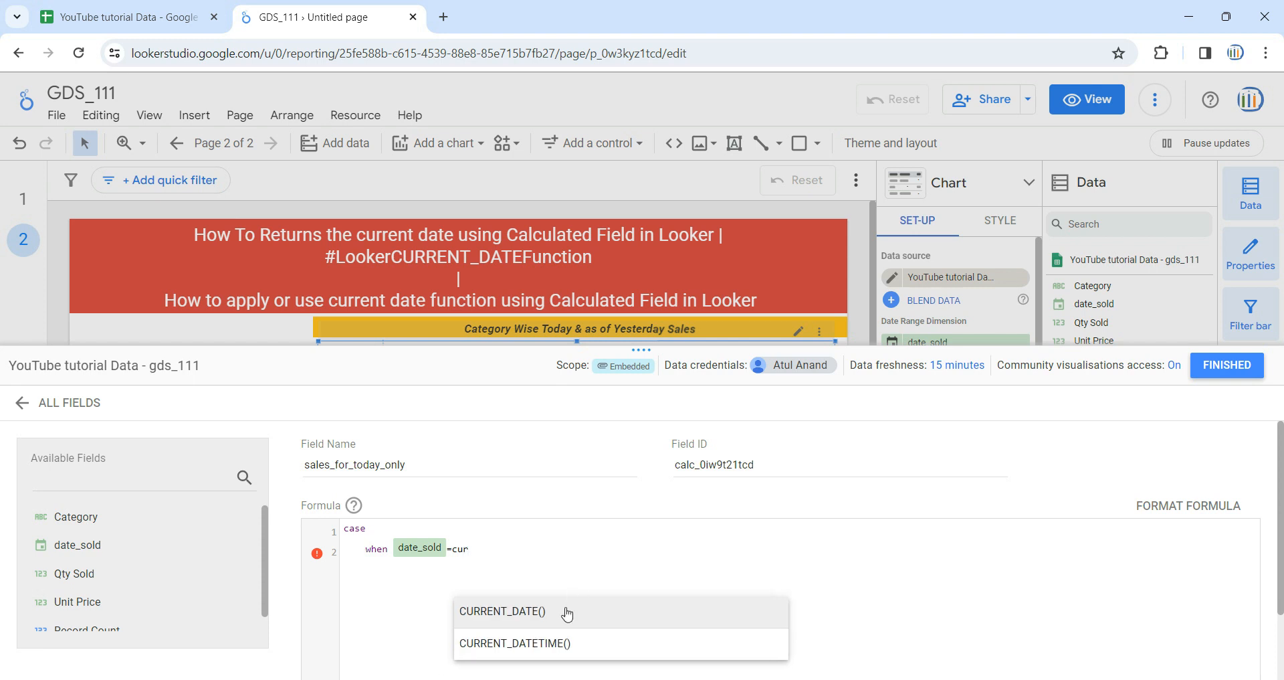
click(563, 621)
text(then )
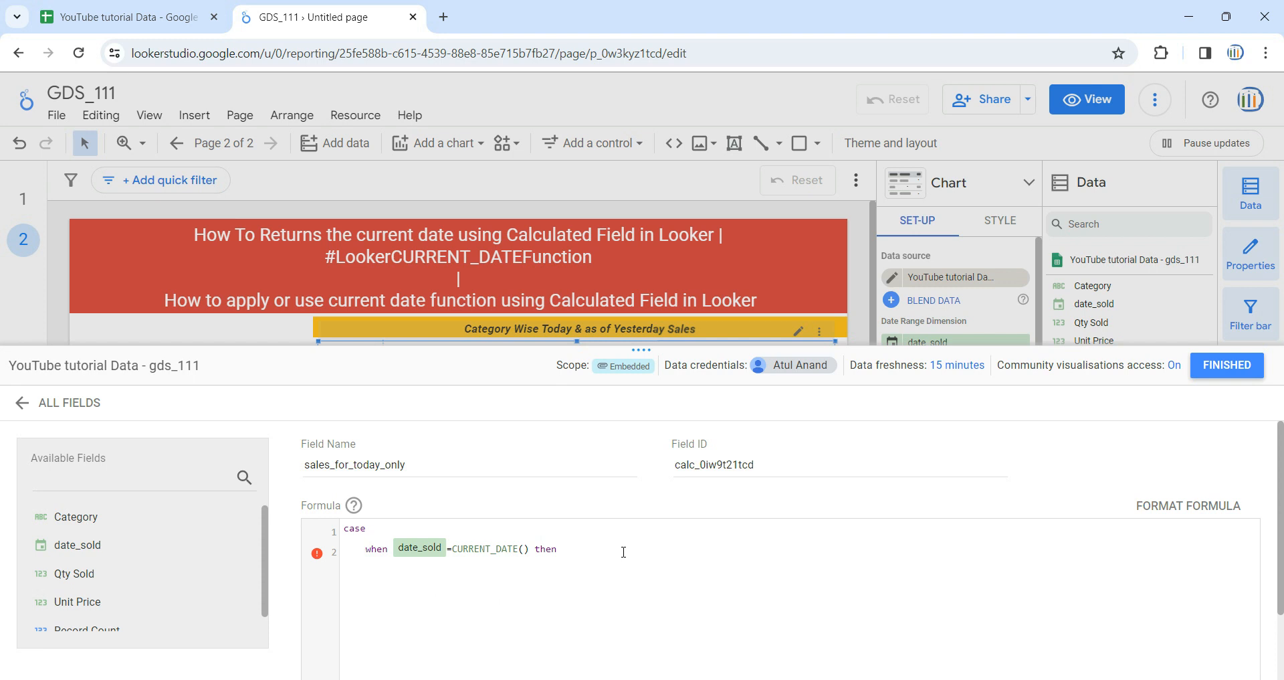
text(qty)
key(Return)
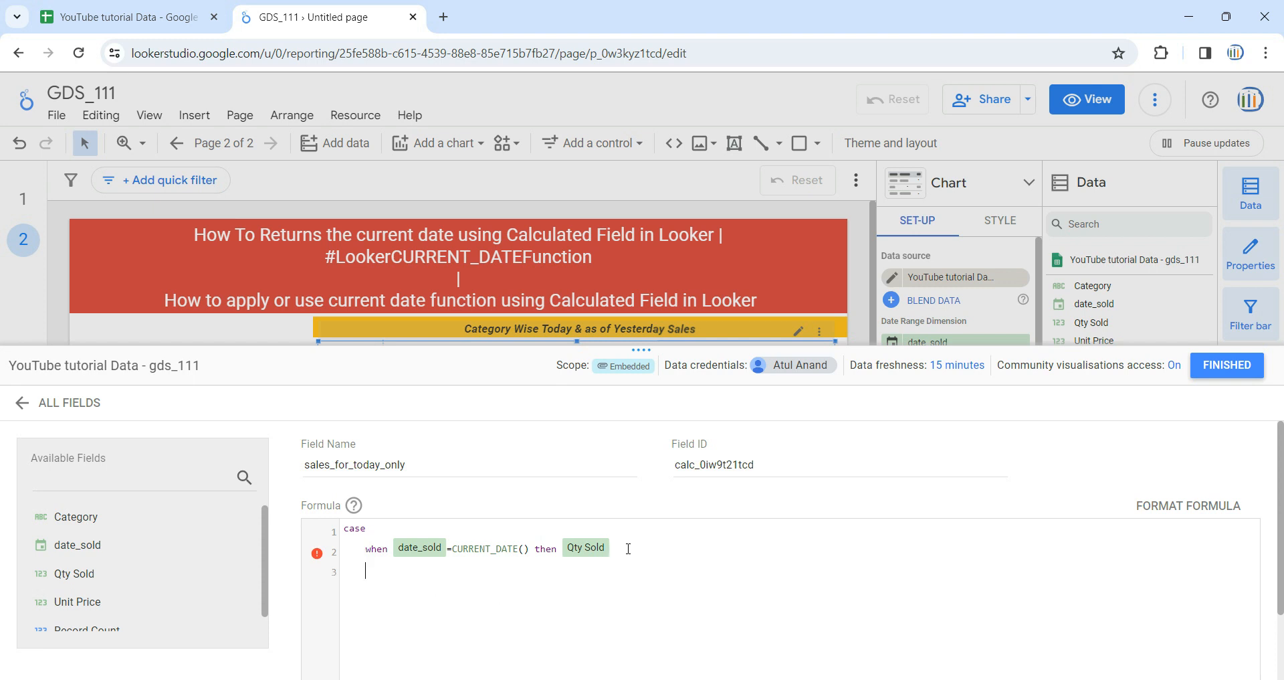
Finish the case formula with else 0 and an end line aligned to the line start
text(else )
text(0   )
text(end)
key(Left)
key(Left)
key(Left)
key(BackSpace)
key(BackSpace)
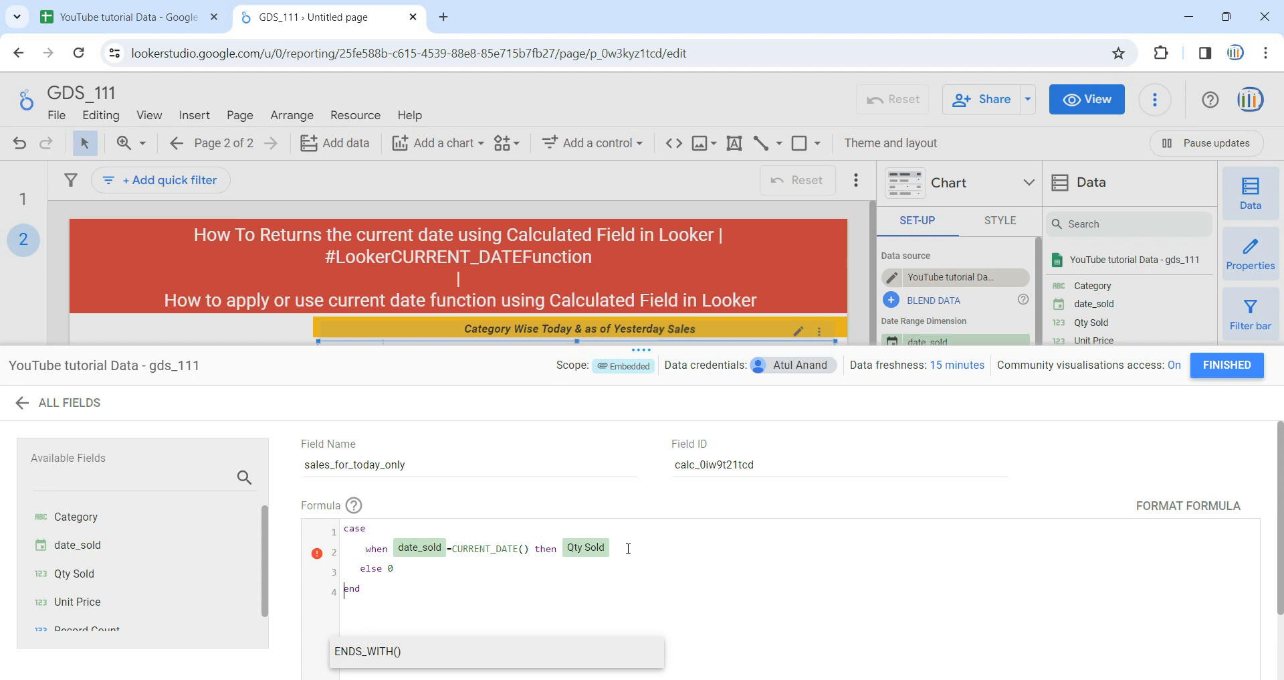
Copy the whole case formula, save the sales_for_today_only field and close the field editor
key(ctrl+a)
key(ctrl+c)
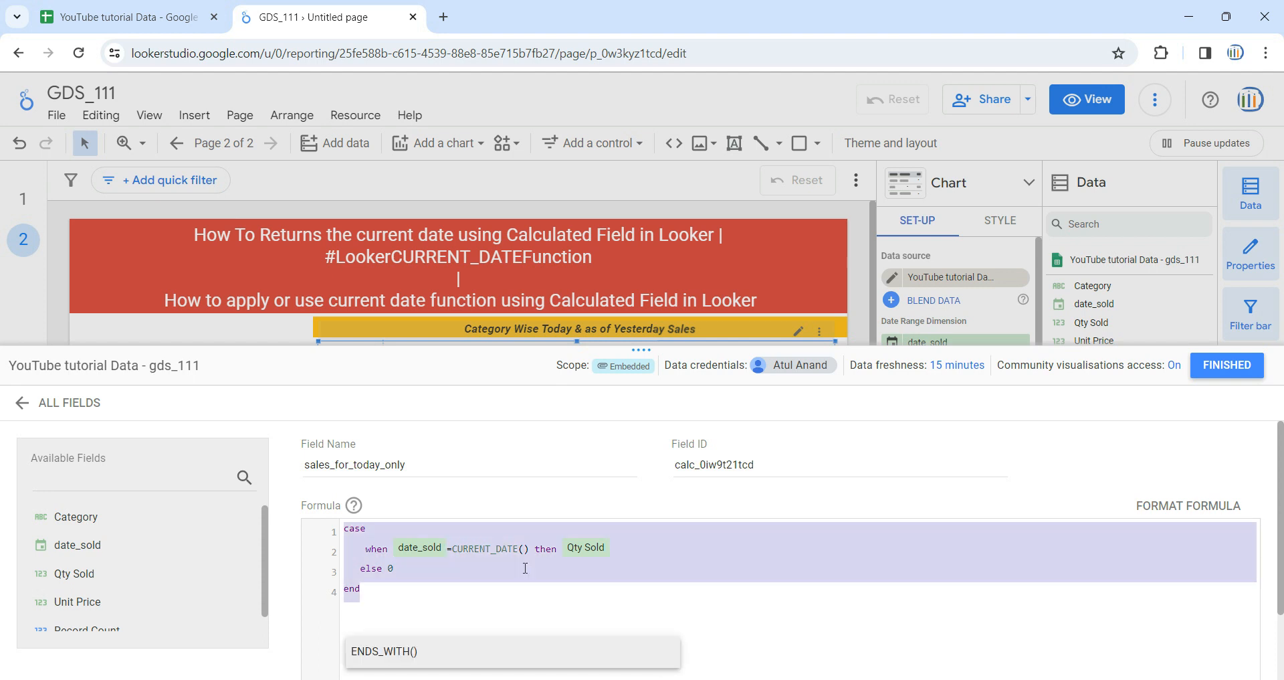
scroll(682, 568, down, 1)
scroll(683, 568, up, 1)
click(444, 568)
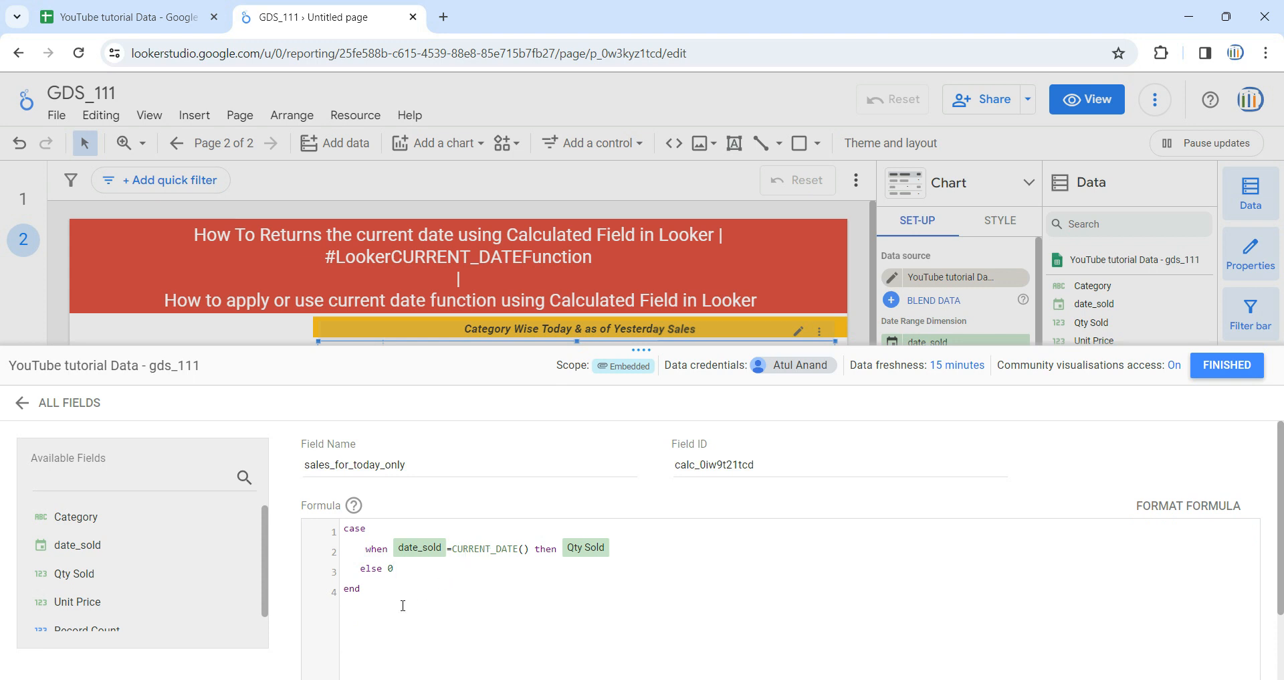
key(ctrl+a)
scroll(832, 628, down, 2)
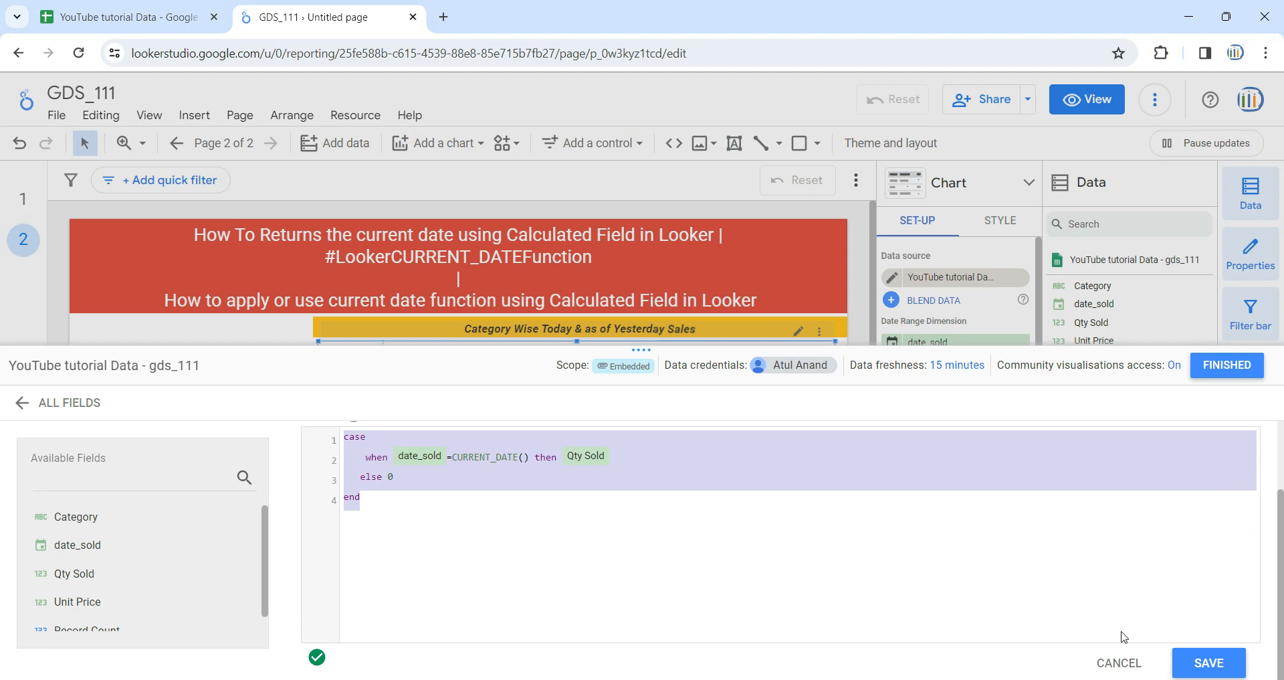
click(1209, 663)
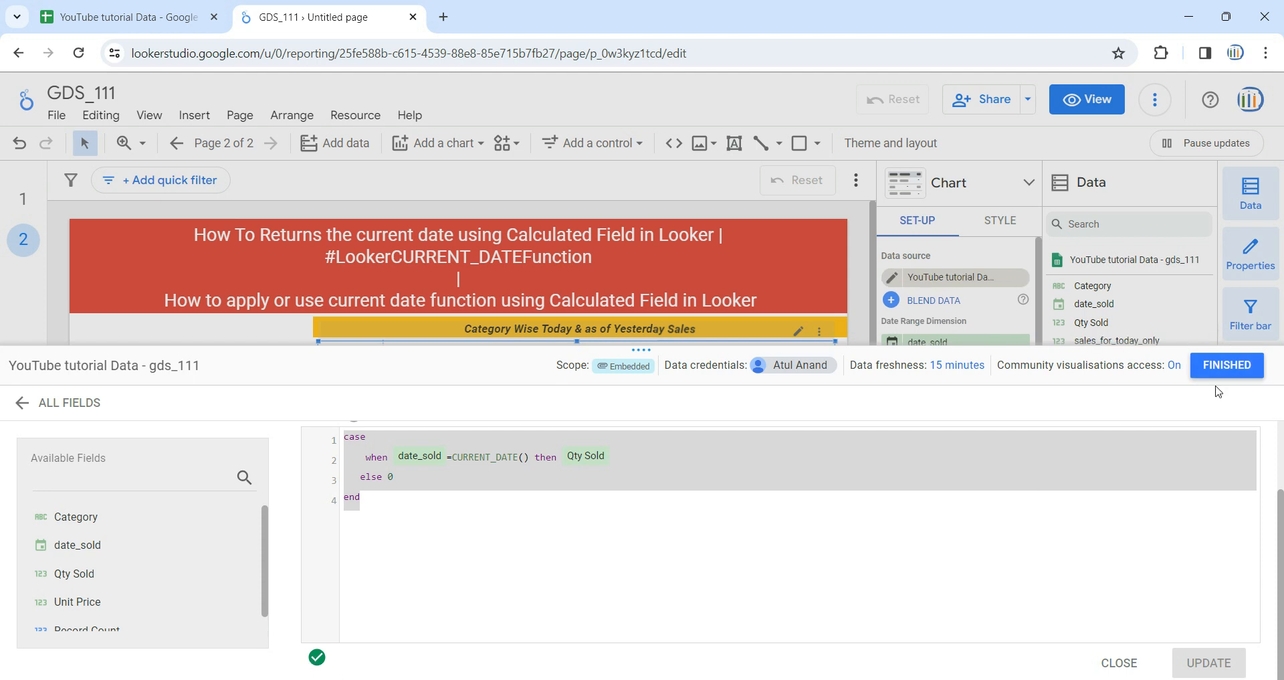
click(1226, 368)
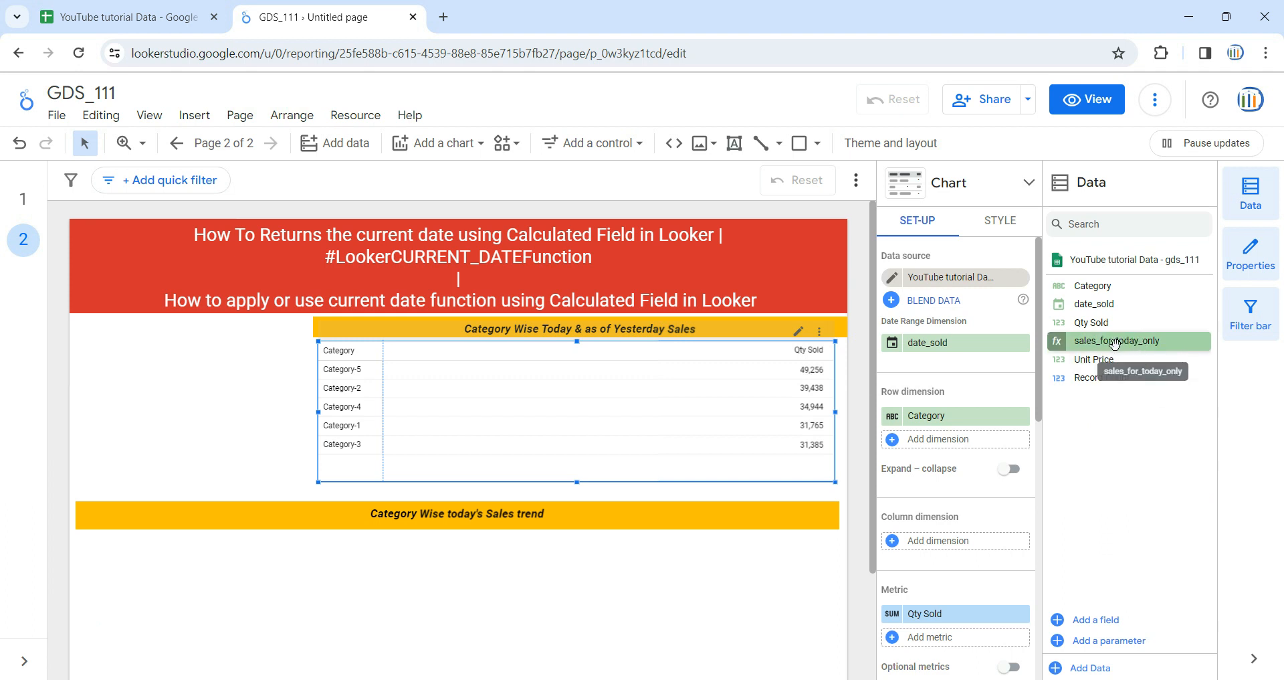
Add sales_for_today_only to the pivot table as a metric and place it before Qty Sold
drag(1113, 344, 962, 642)
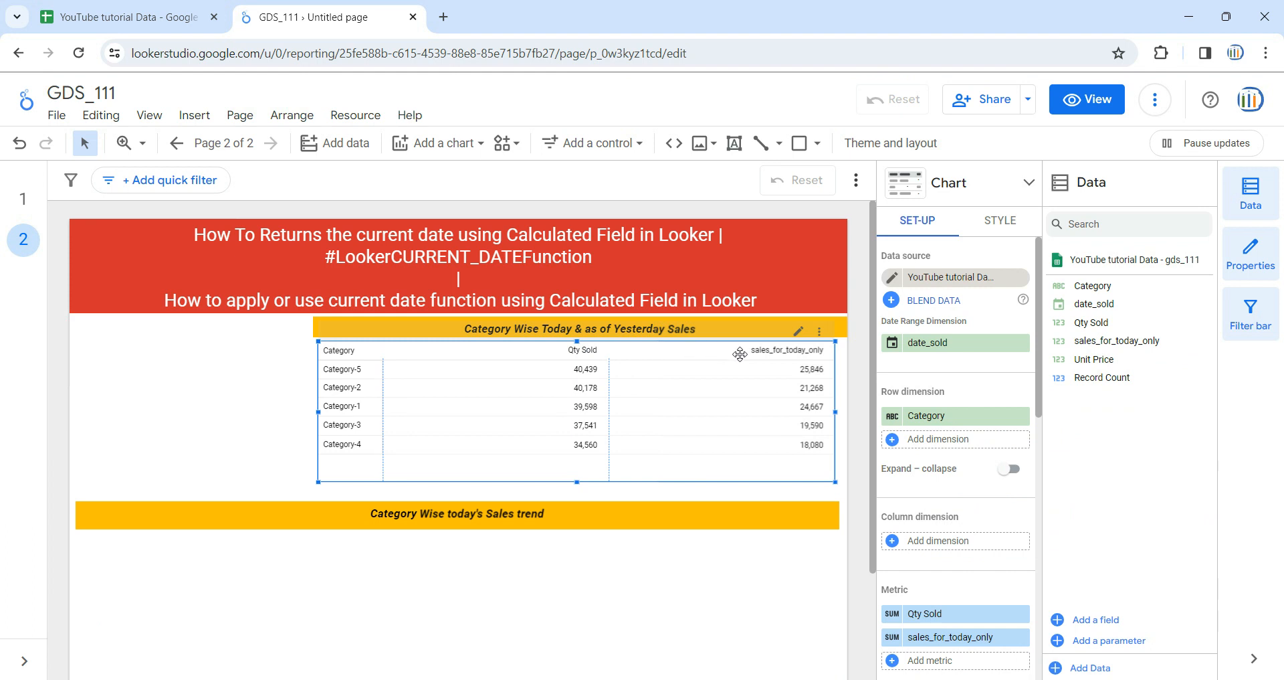
drag(937, 636, 941, 618)
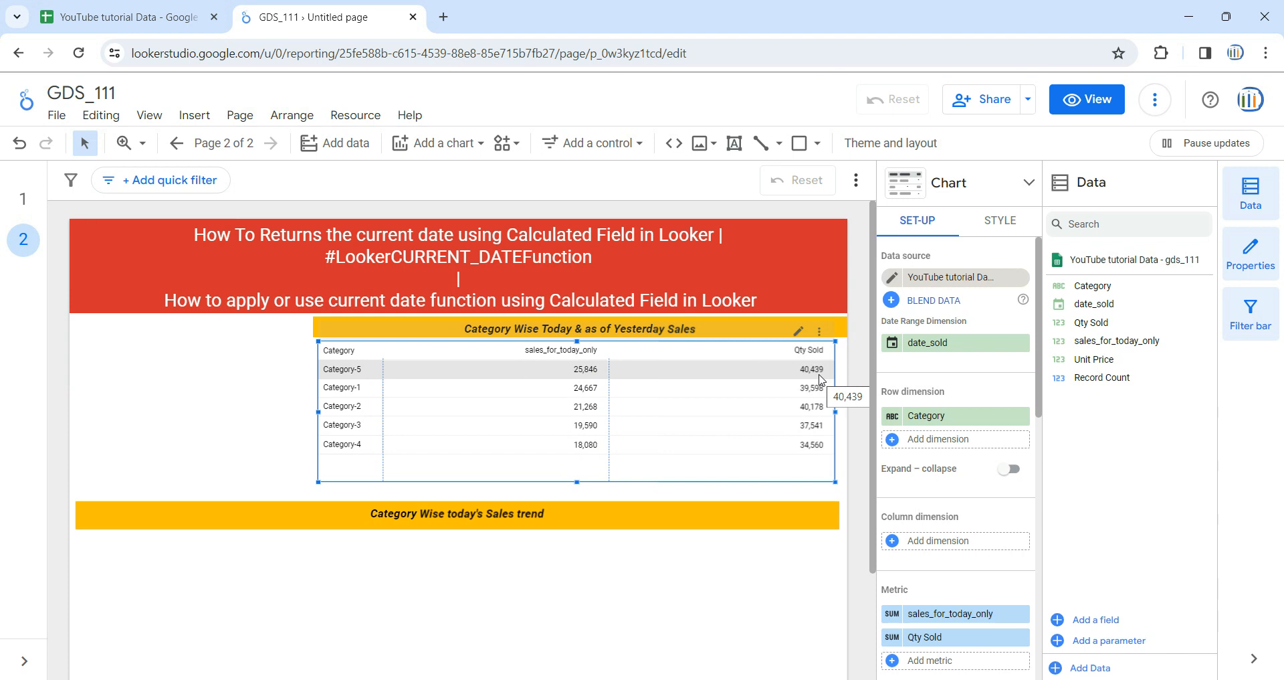
Create another calculated field and name it qty_sold_as_of_yesterday
click(1099, 620)
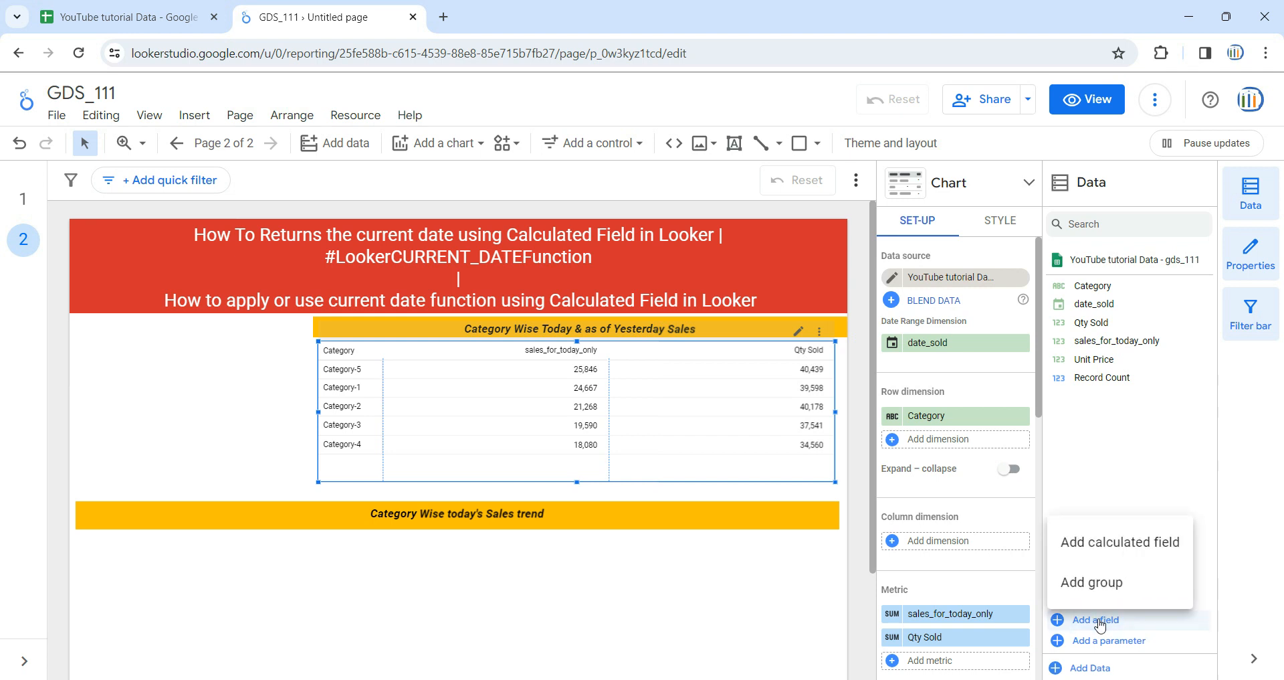
click(1118, 552)
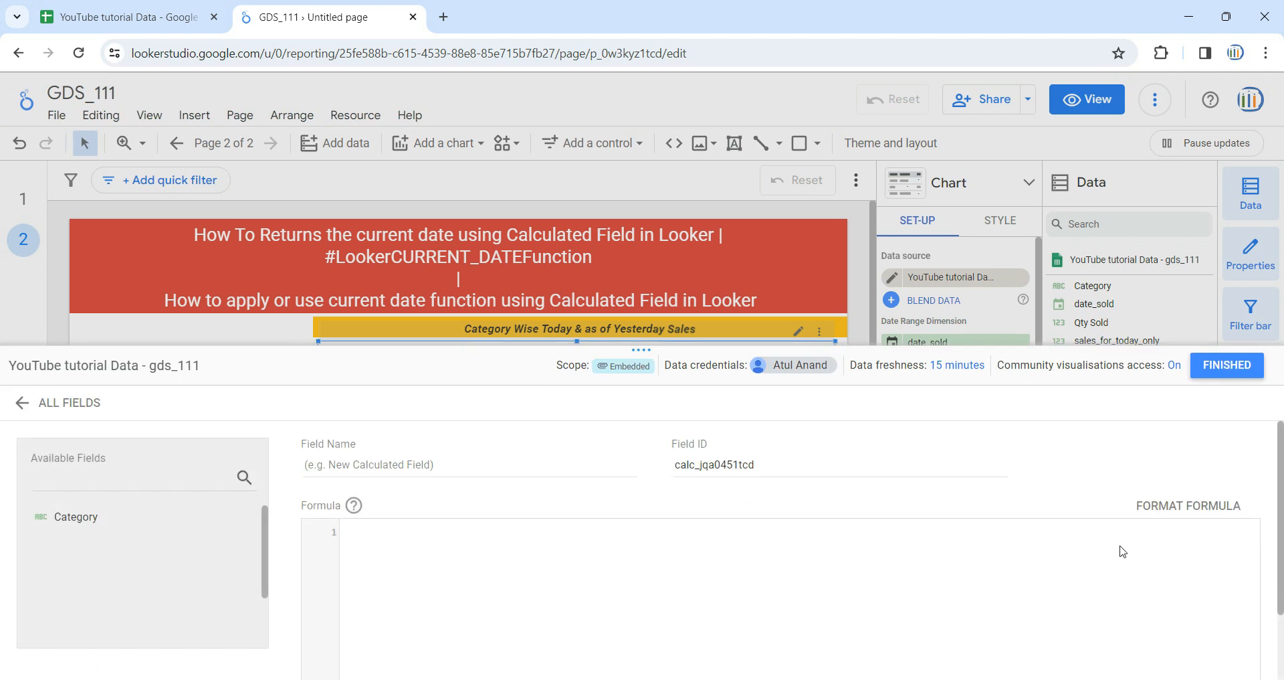
click(497, 470)
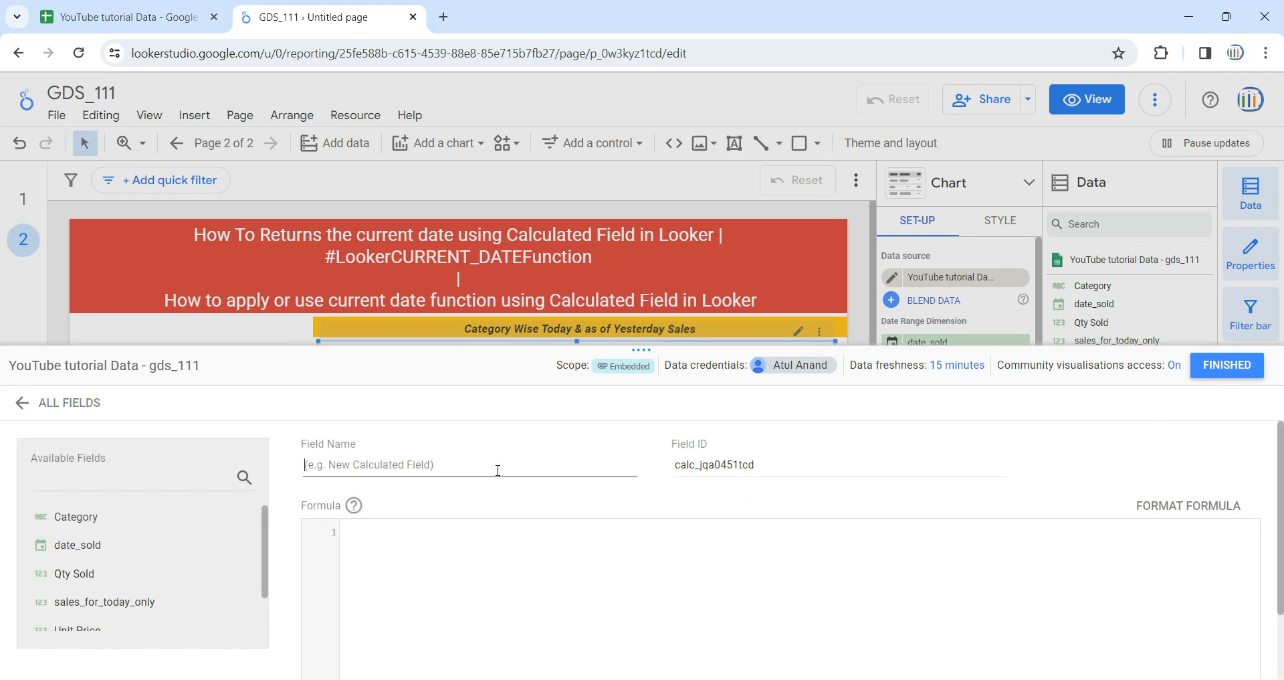
text(qty_sold_as_of_ye)
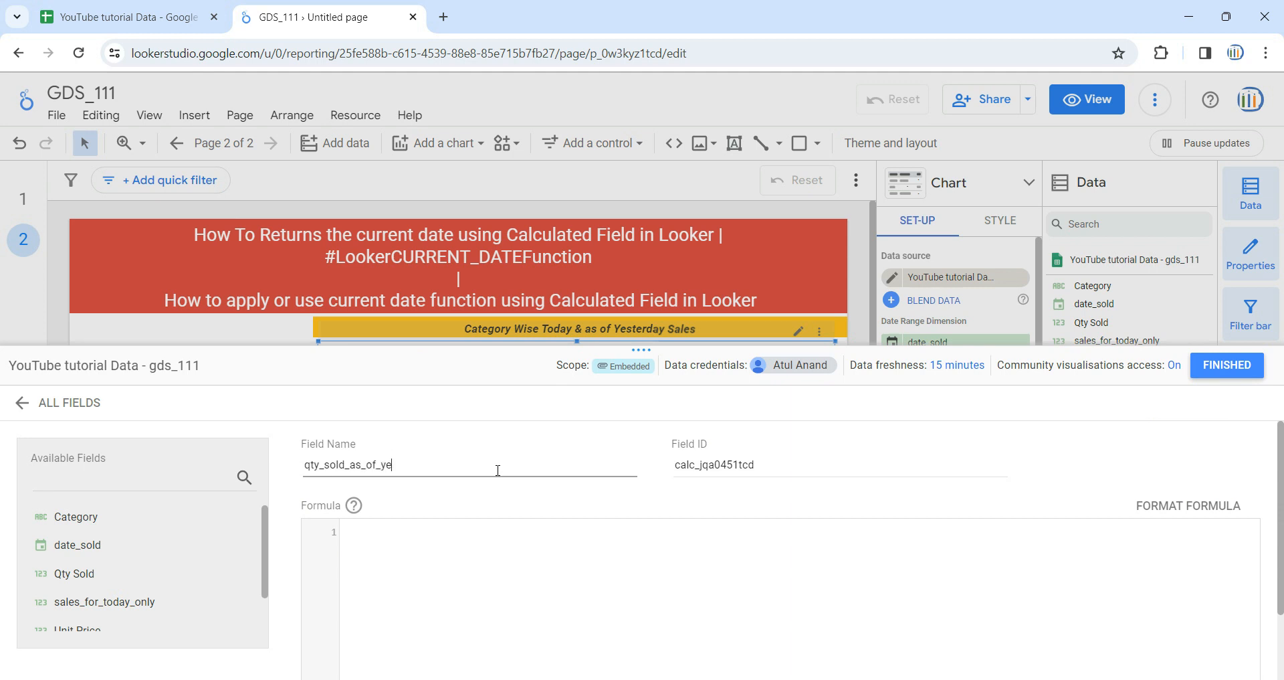
text(sterday)
Paste the copied case formula for qty_sold_as_of_yesterday and add -1 after CURRENT_DATE() in the when condition
click(514, 530)
key(ctrl+v)
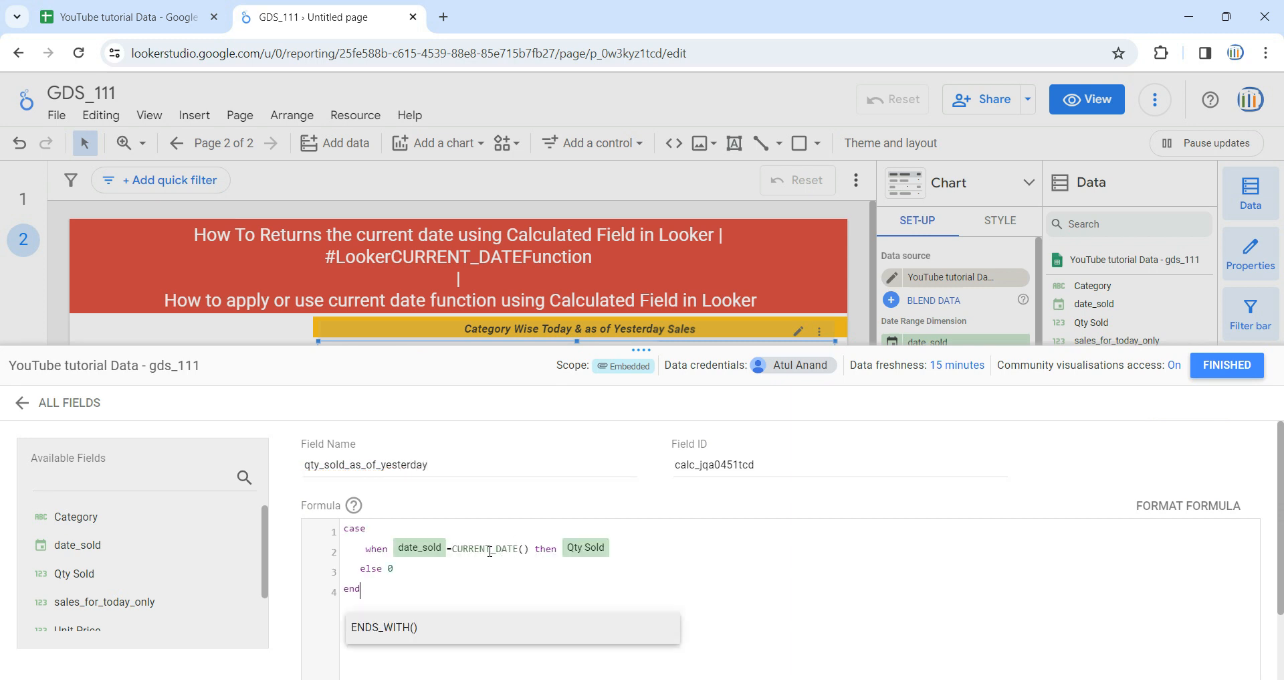
click(457, 574)
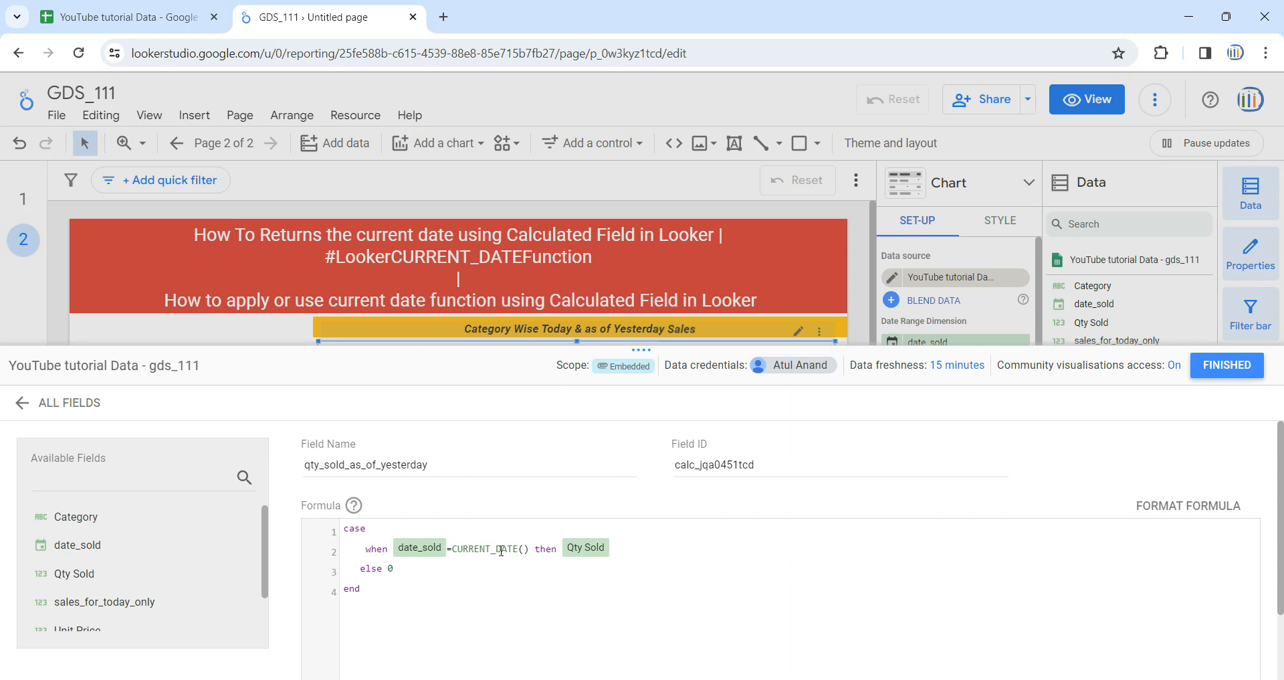
double_click(454, 550)
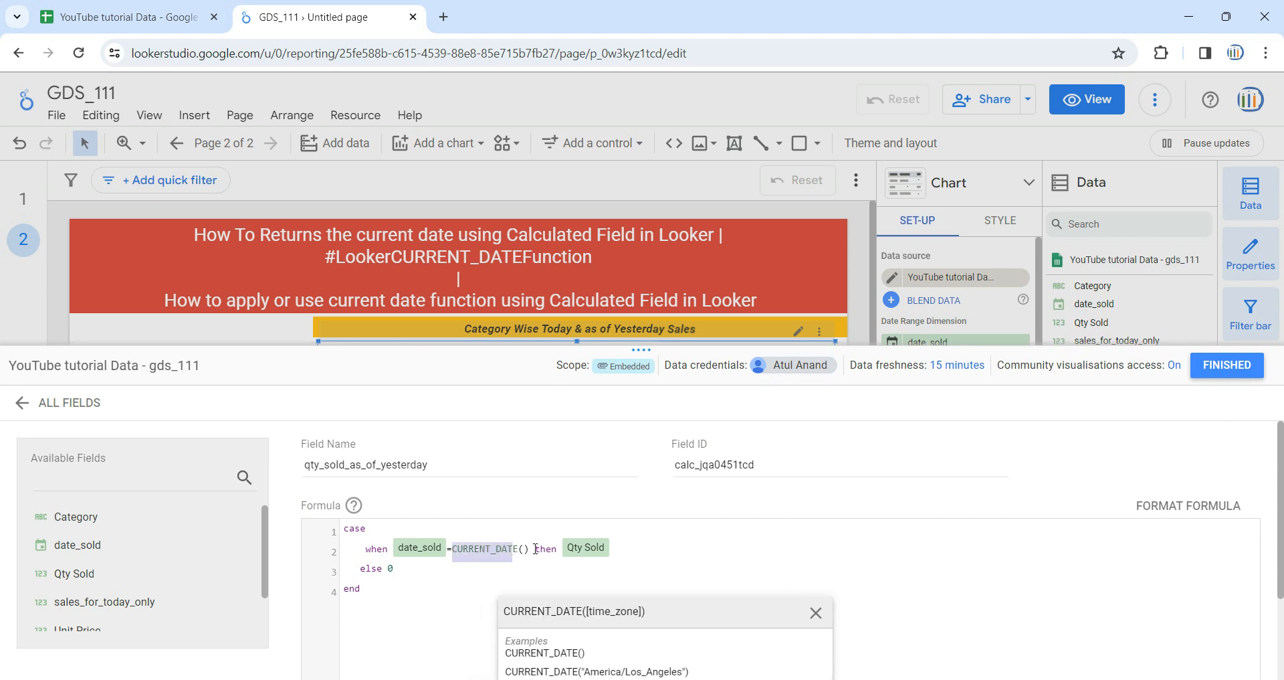
click(530, 548)
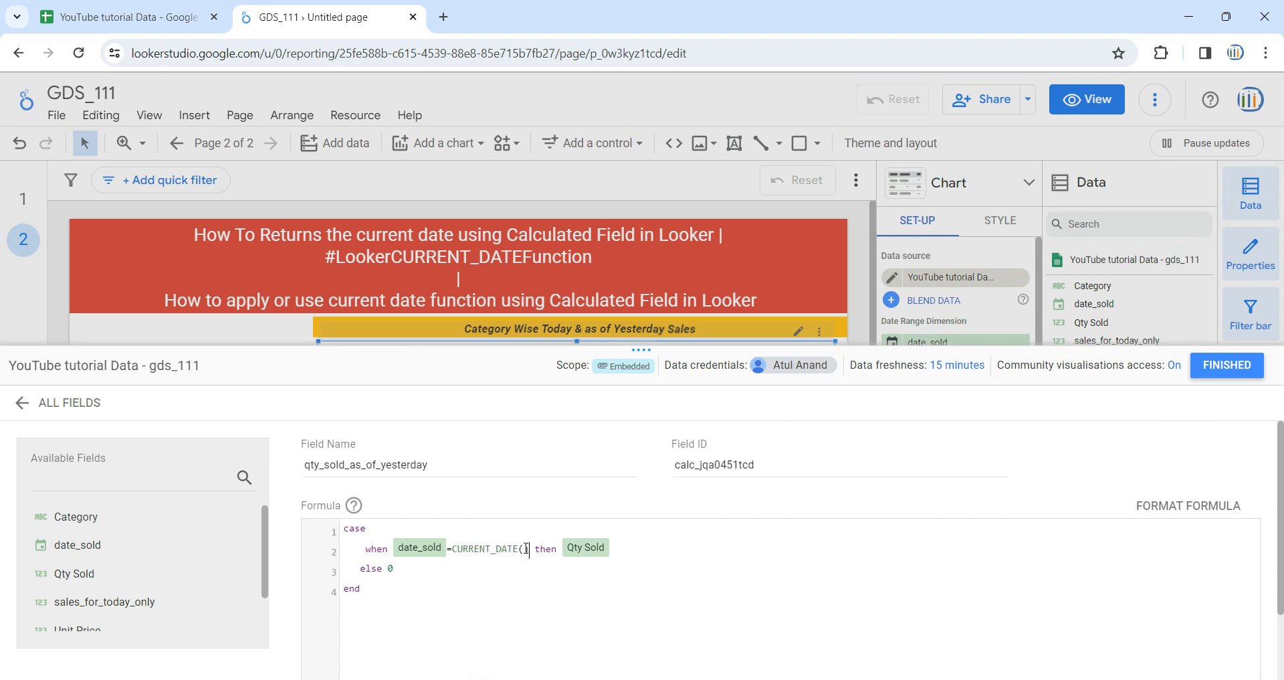
text(-1)
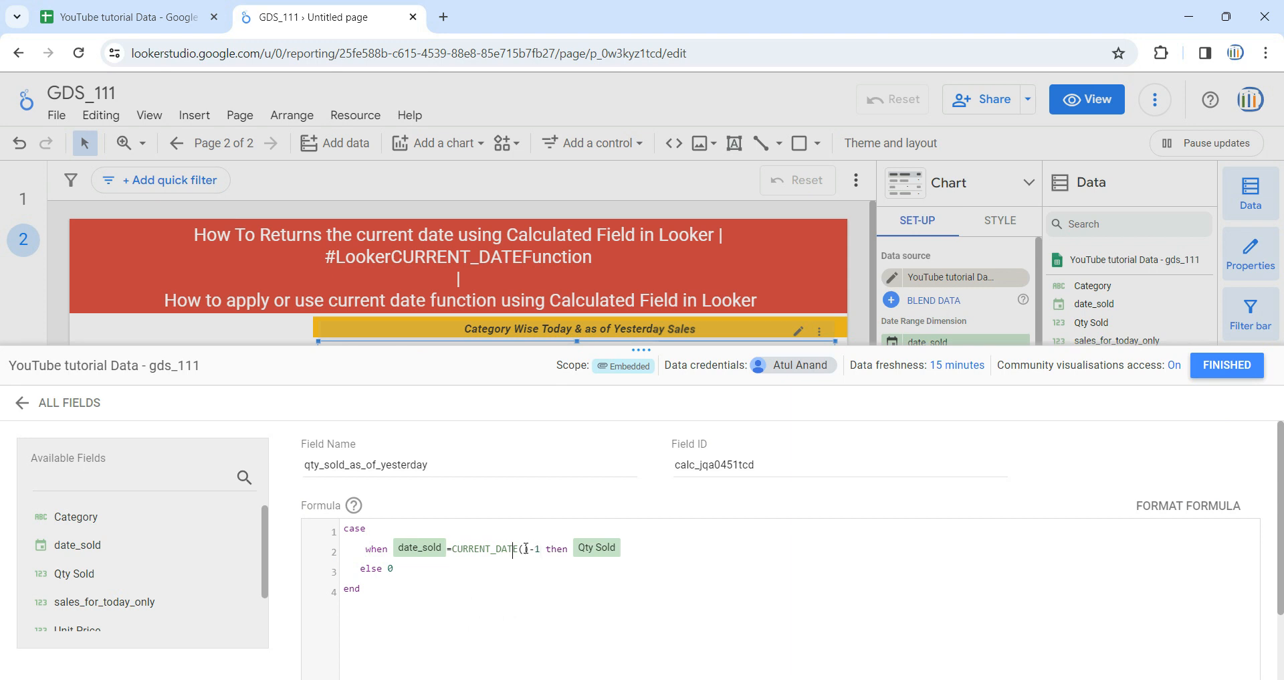
Replace the equals operator between date_sold and CURRENT_DATE() with <=
key(Left)
key(Left)
key(Left)
key(Left)
key(Left)
key(Left)
key(Left)
key(Left)
key(Left)
key(Left)
key(Left)
key(Left)
key(Left)
key(Left)
key(Left)
key(Left)
key(BackSpace)
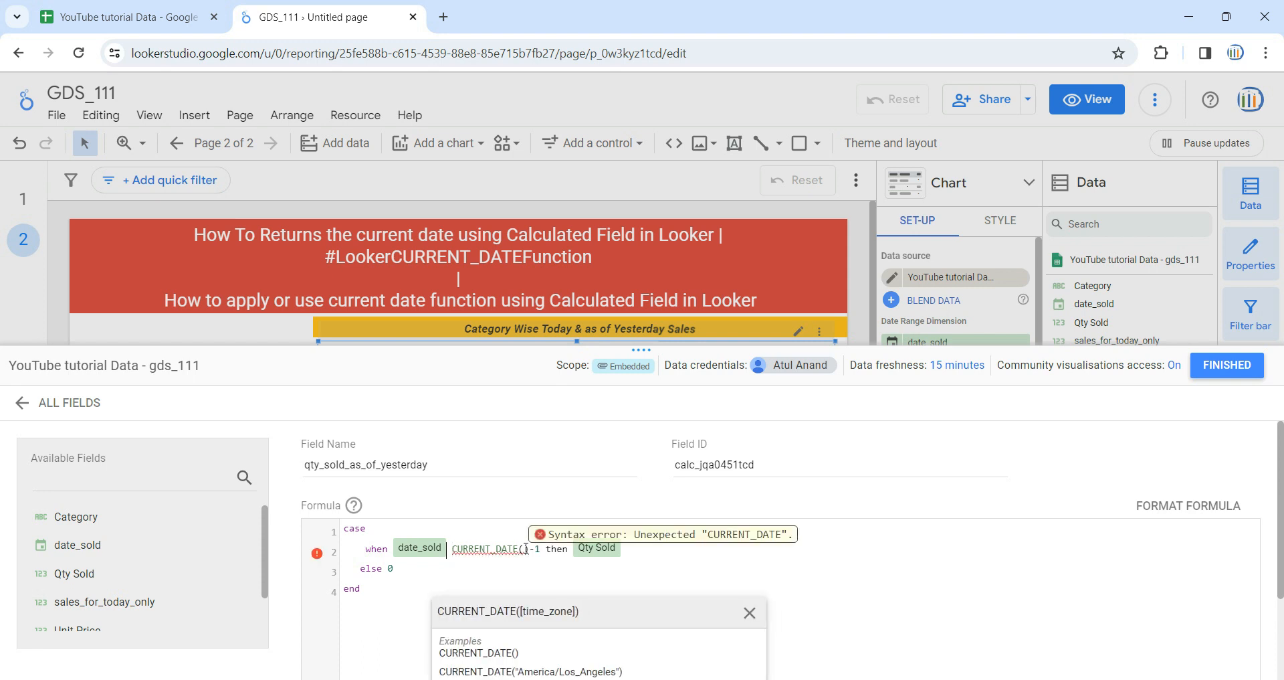
text(<=)
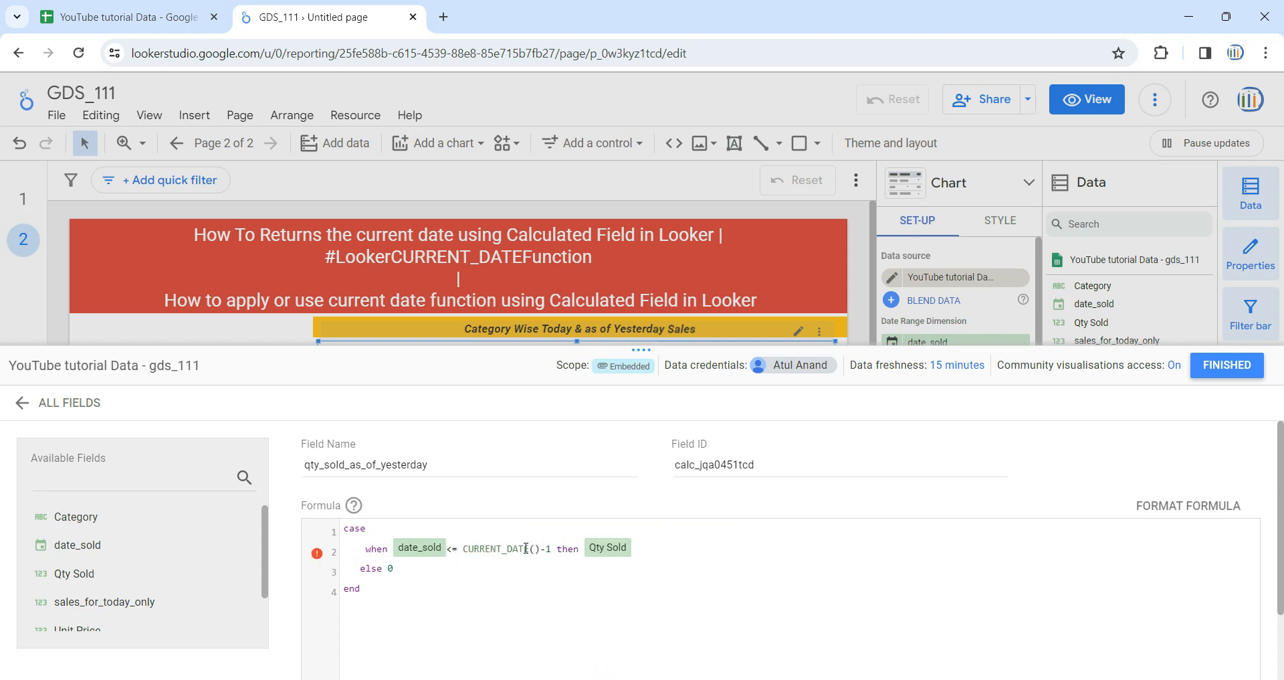
Remove the -1 following CURRENT_DATE() in the when condition
key(Right)
key(Right)
key(Right)
key(Right)
key(Right)
key(Right)
key(Right)
key(Right)
key(Right)
key(Right)
key(Right)
key(Right)
key(Right)
key(Right)
key(Right)
key(Right)
key(Right)
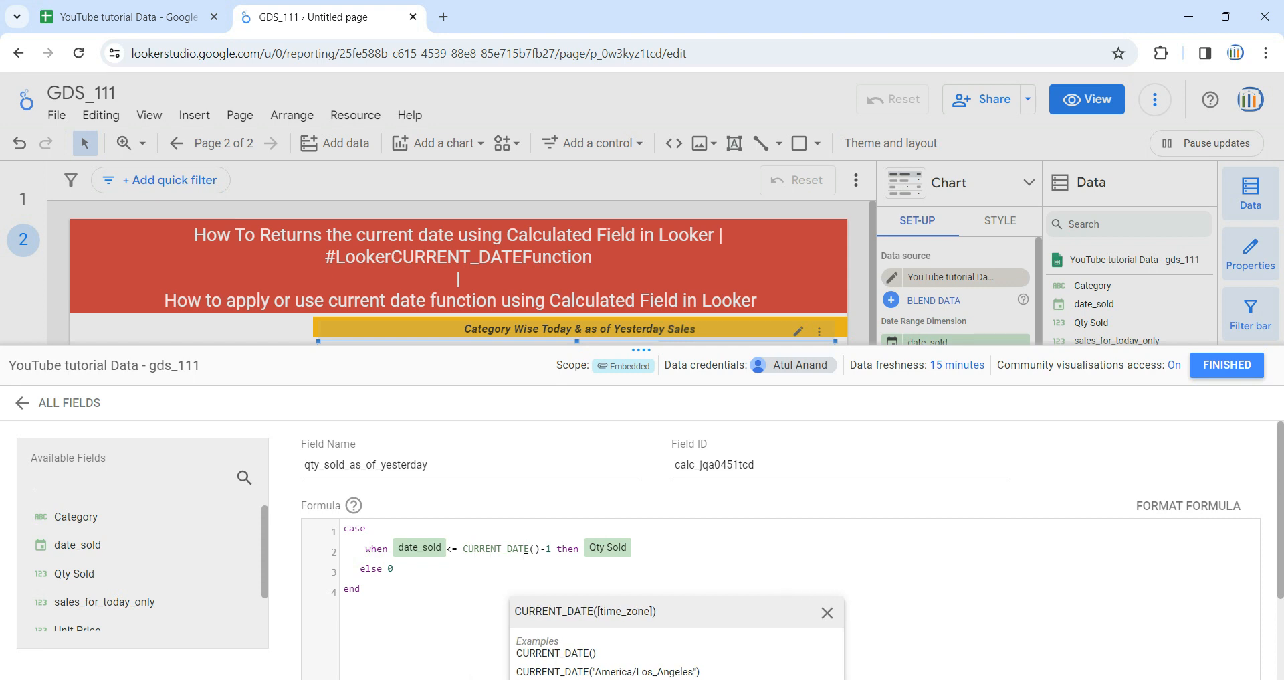
key(BackSpace)
key(BackSpace)
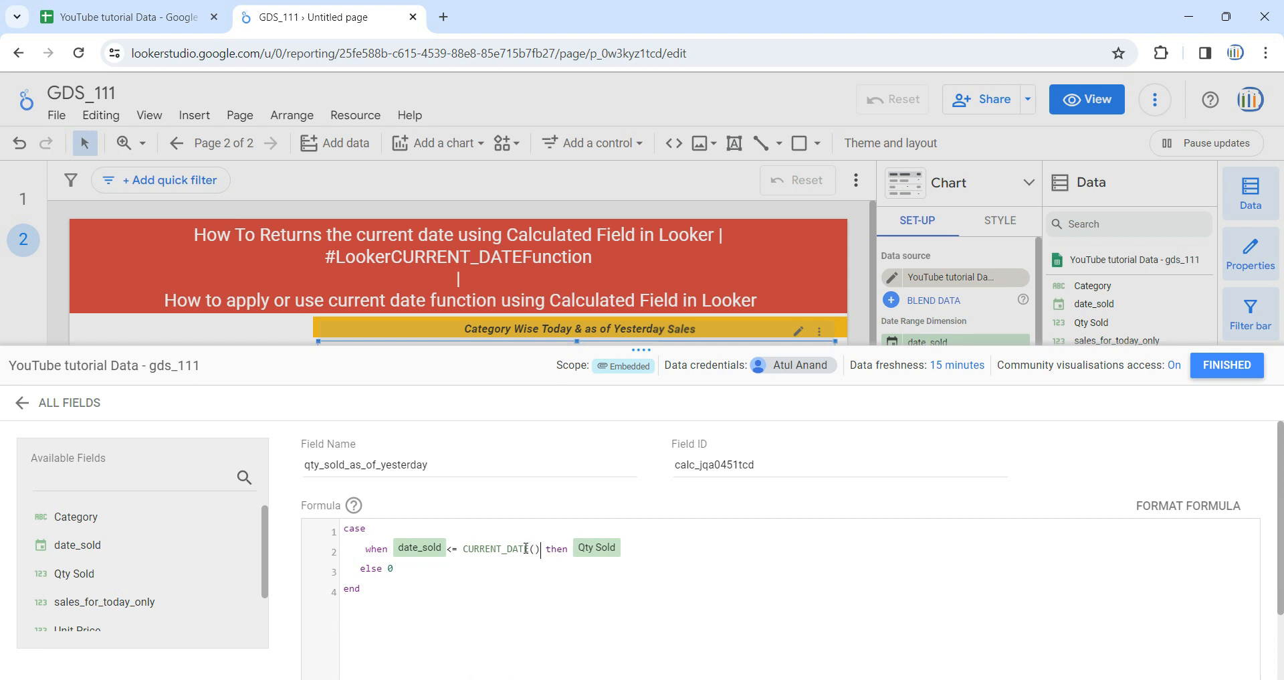
Change the comparison in the when condition to date_sold < CURRENT_DATE()
click(471, 585)
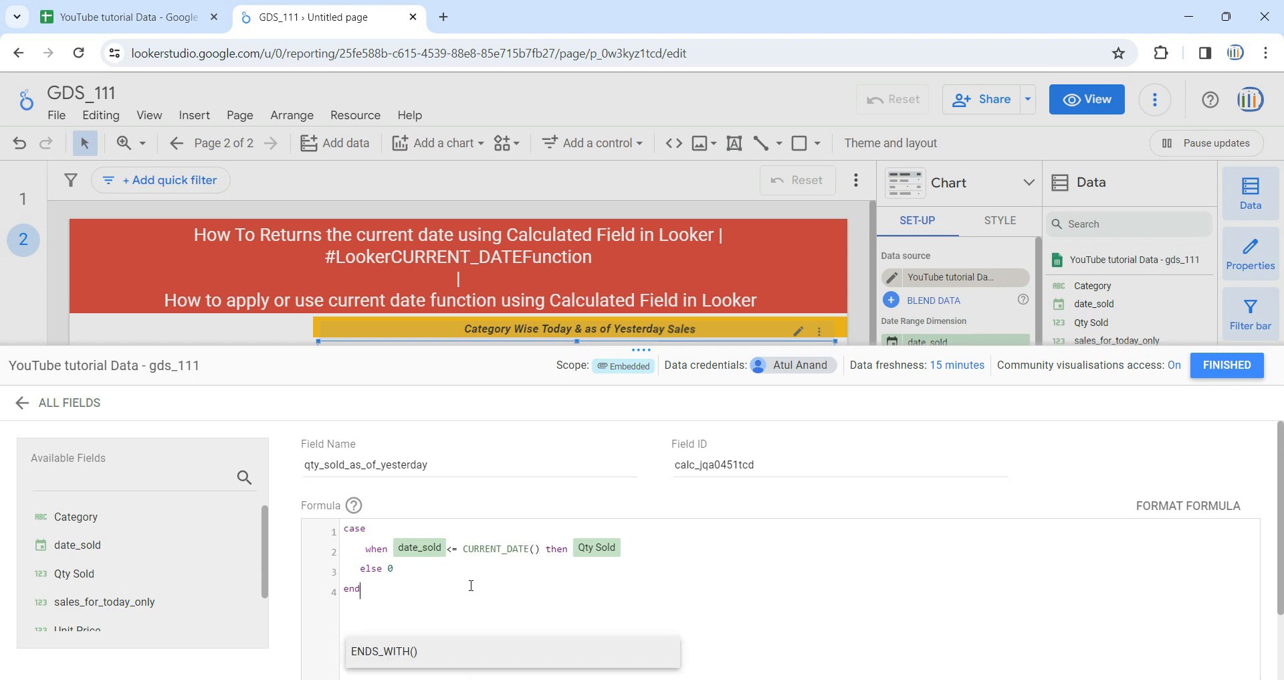
click(456, 549)
key(BackSpace)
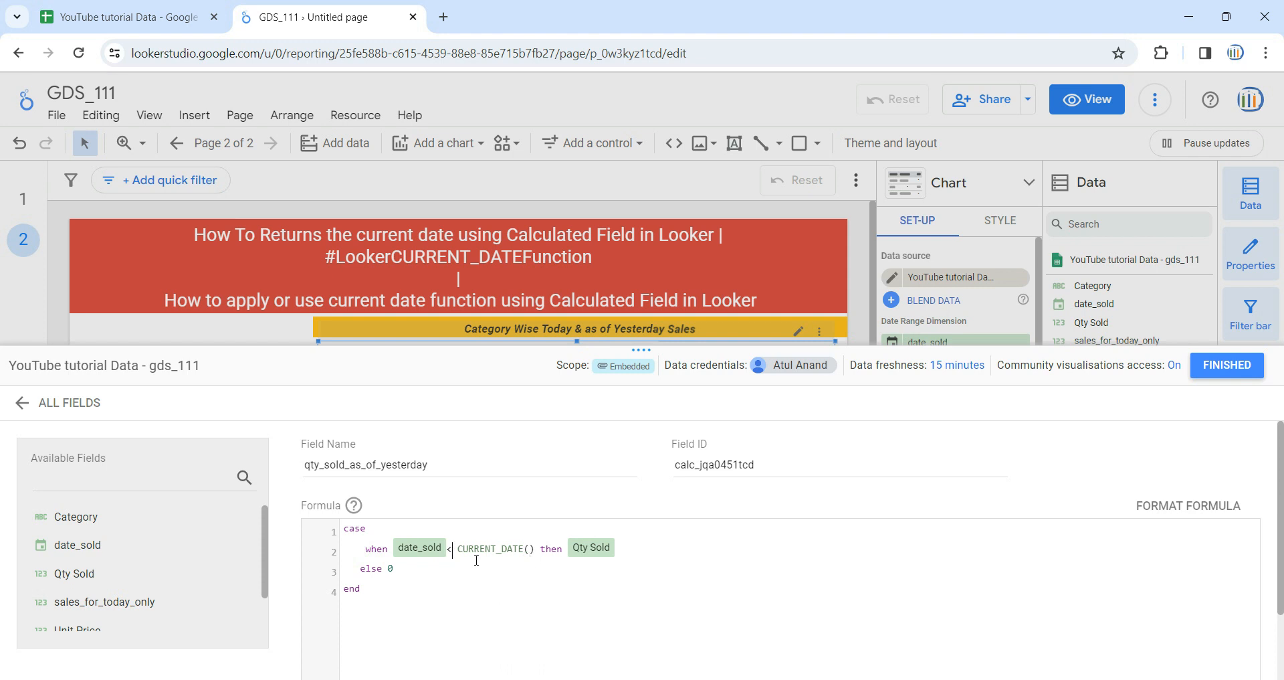
Switch to the Google Sheets source data, examine the dates in the date_sold column, and return to the Looker Studio report
click(127, 16)
click(535, 287)
click(533, 204)
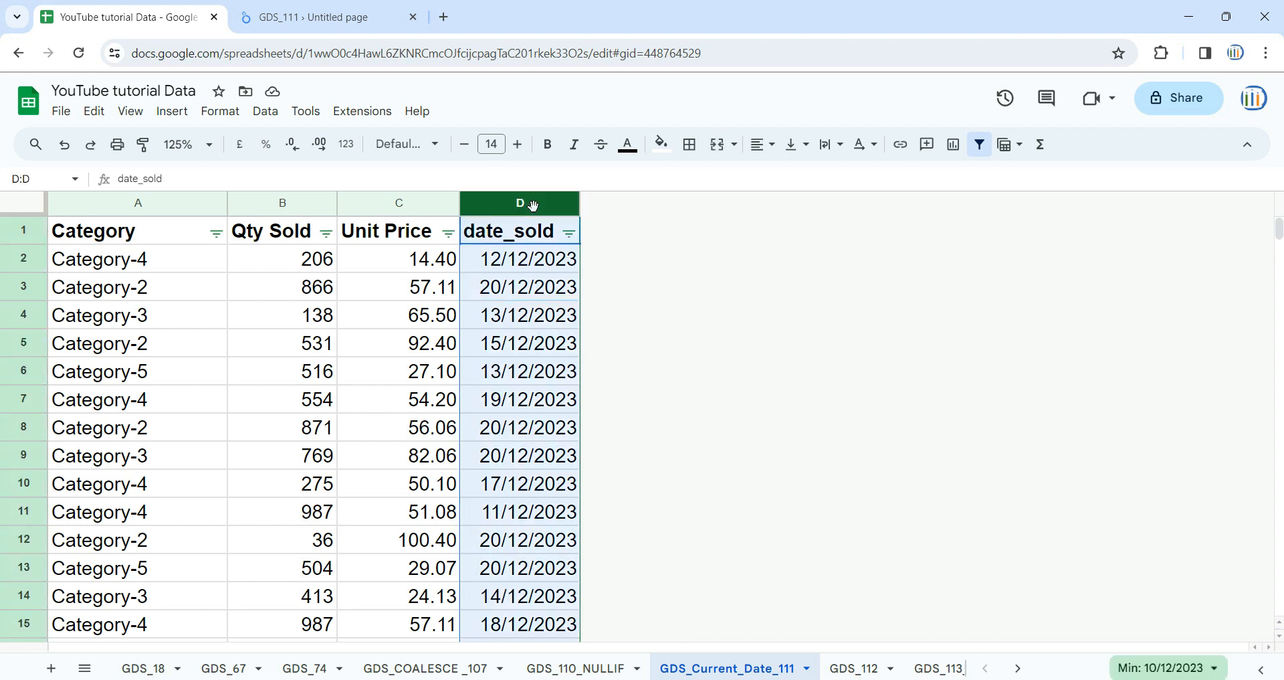
click(535, 315)
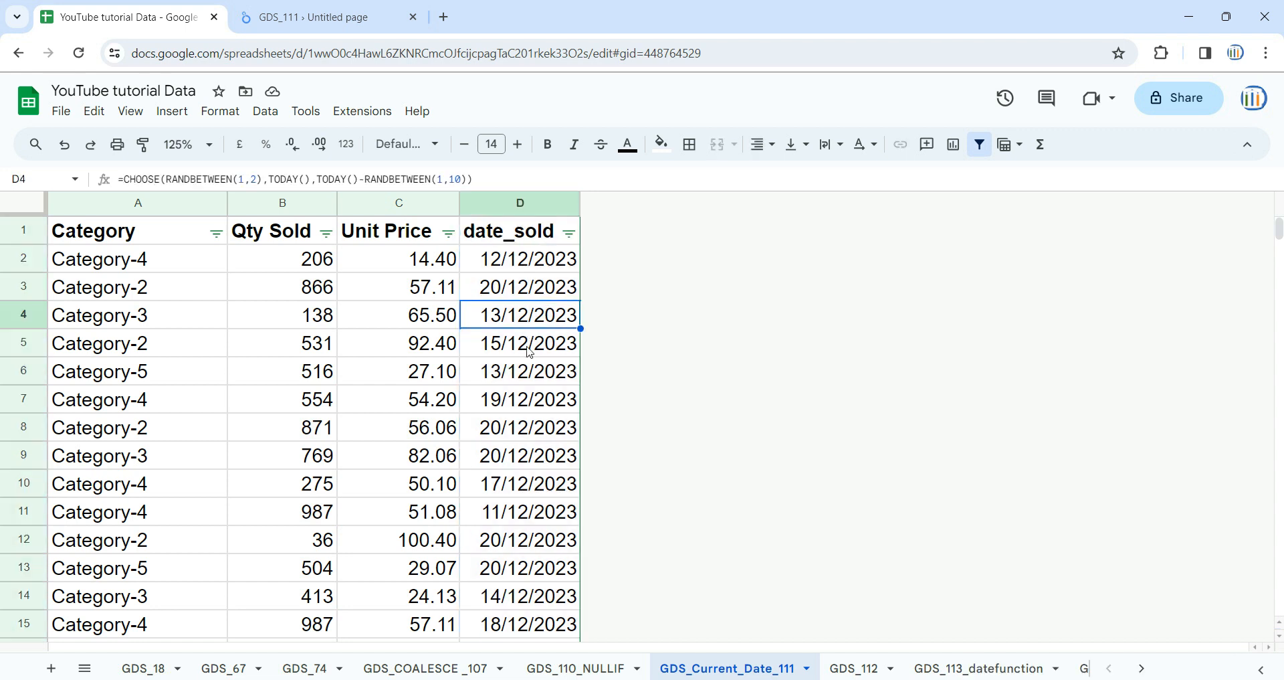
click(530, 351)
click(319, 6)
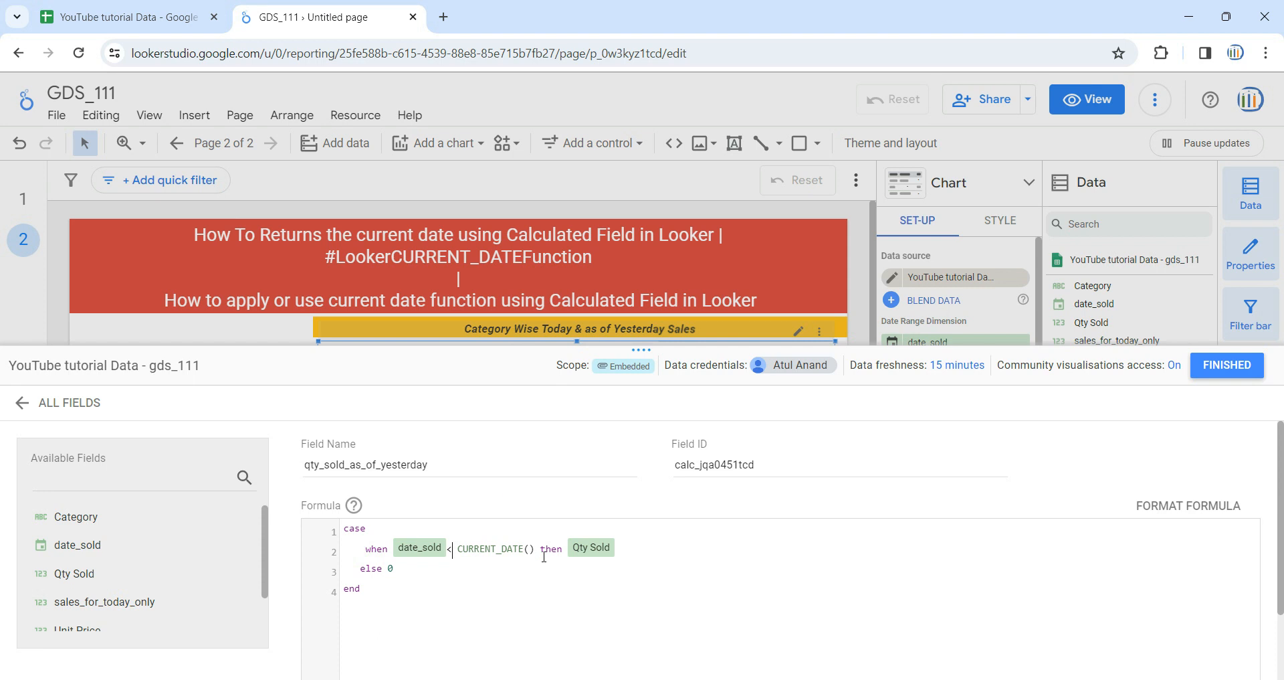
Save the qty_sold_as_of_yesterday calculated field and close the field editor
drag(571, 552, 617, 547)
click(557, 549)
scroll(970, 583, down, 2)
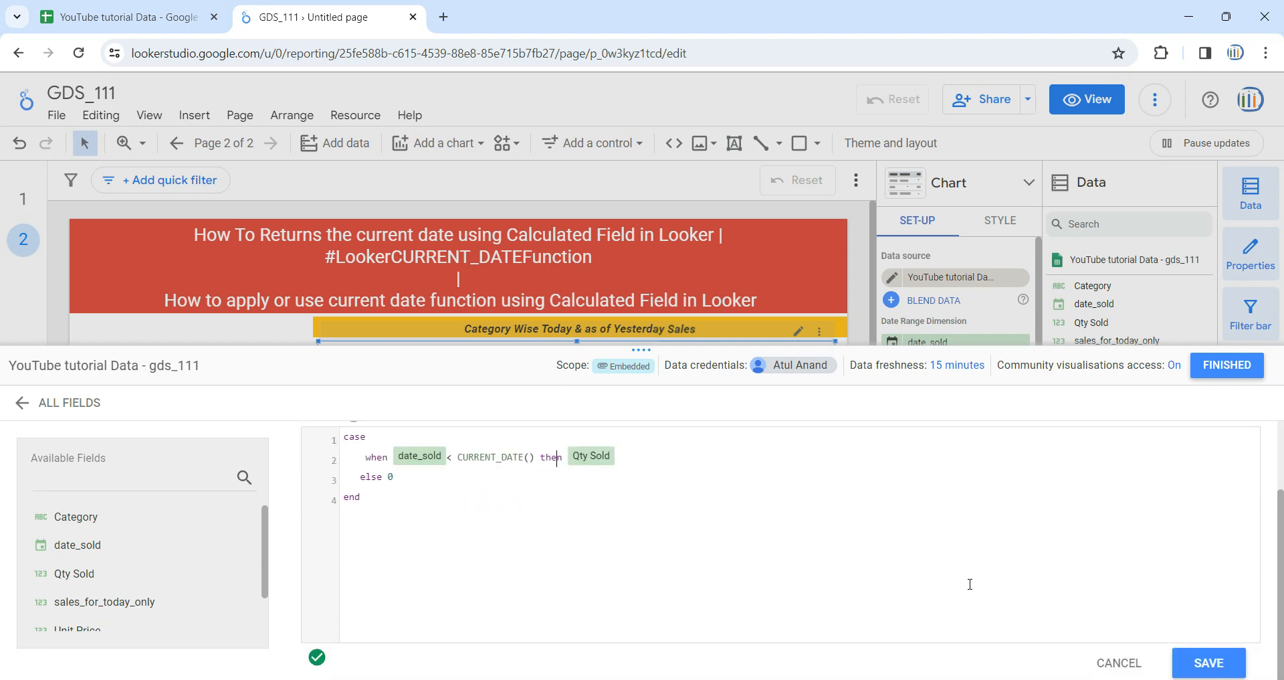
click(1210, 663)
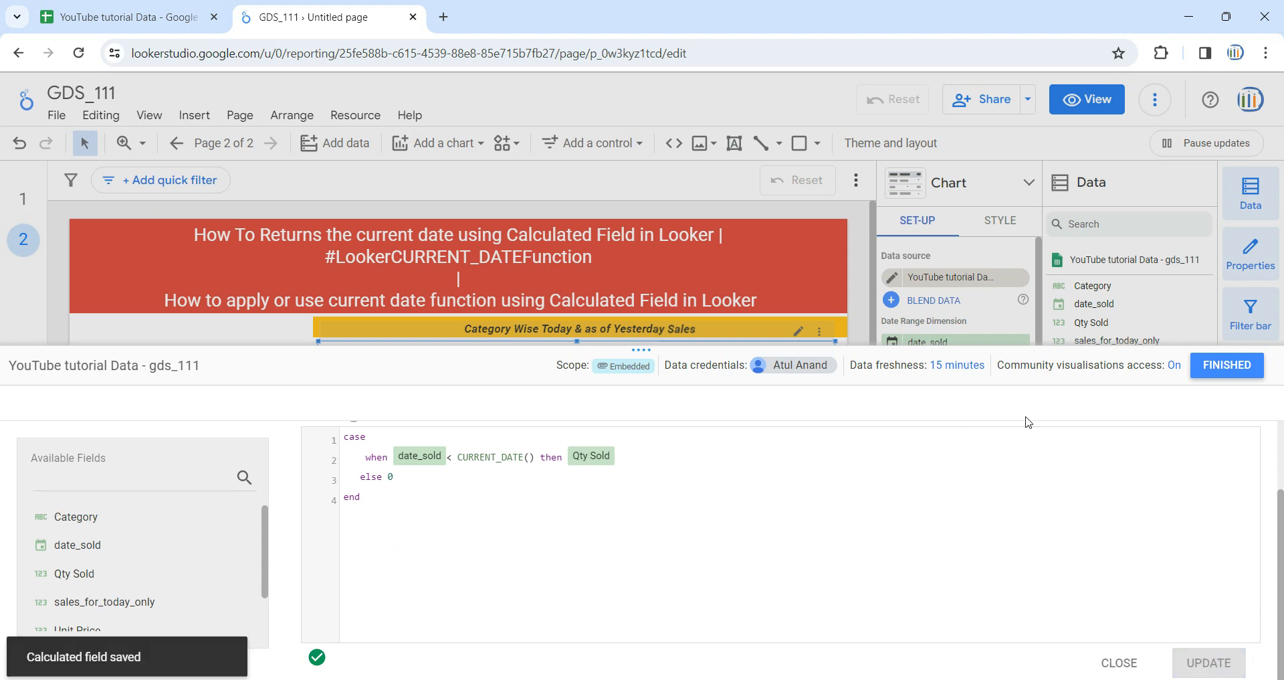
click(1223, 366)
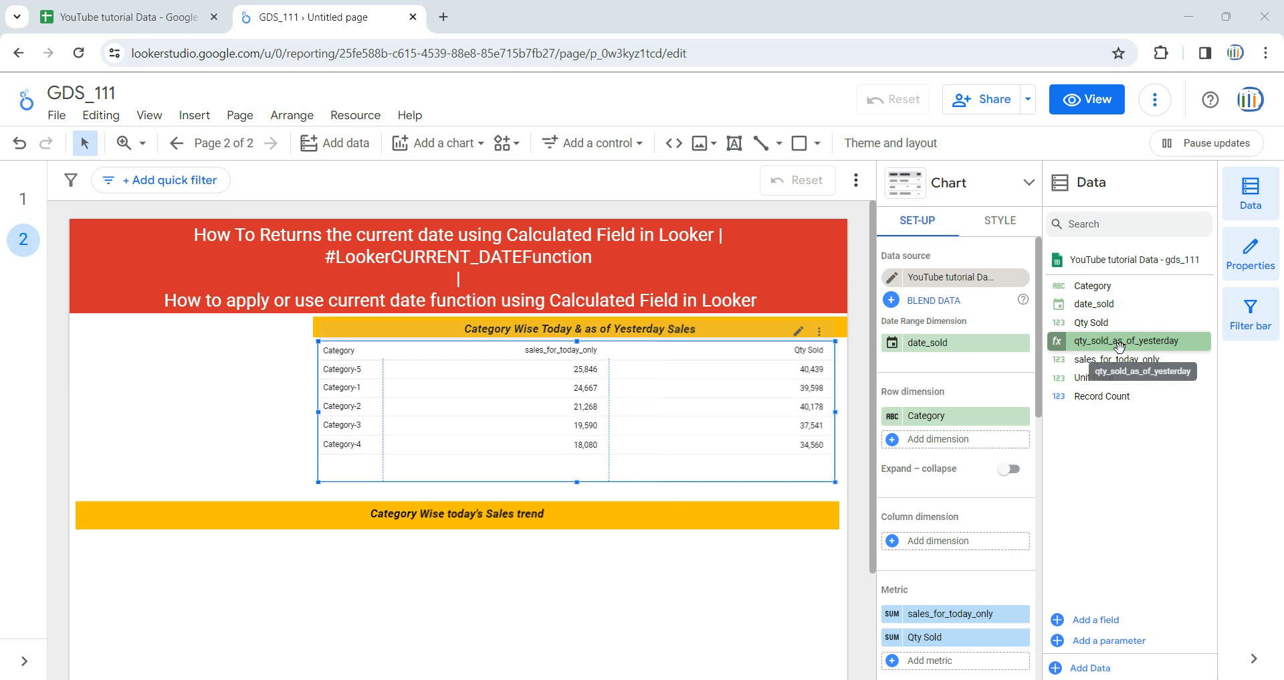
Add qty_sold_as_of_yesterday to the pivot table as a metric between sales_for_today_only and Qty Sold
drag(1142, 344, 981, 639)
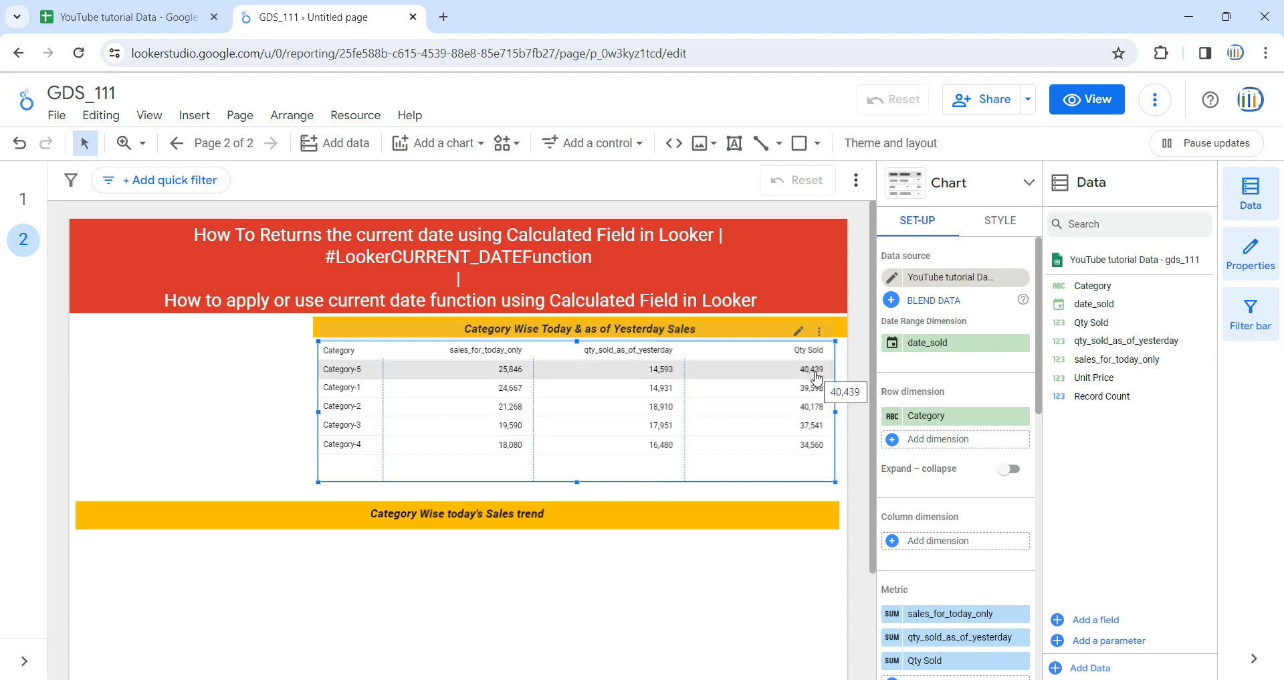
scroll(543, 520, down, 1)
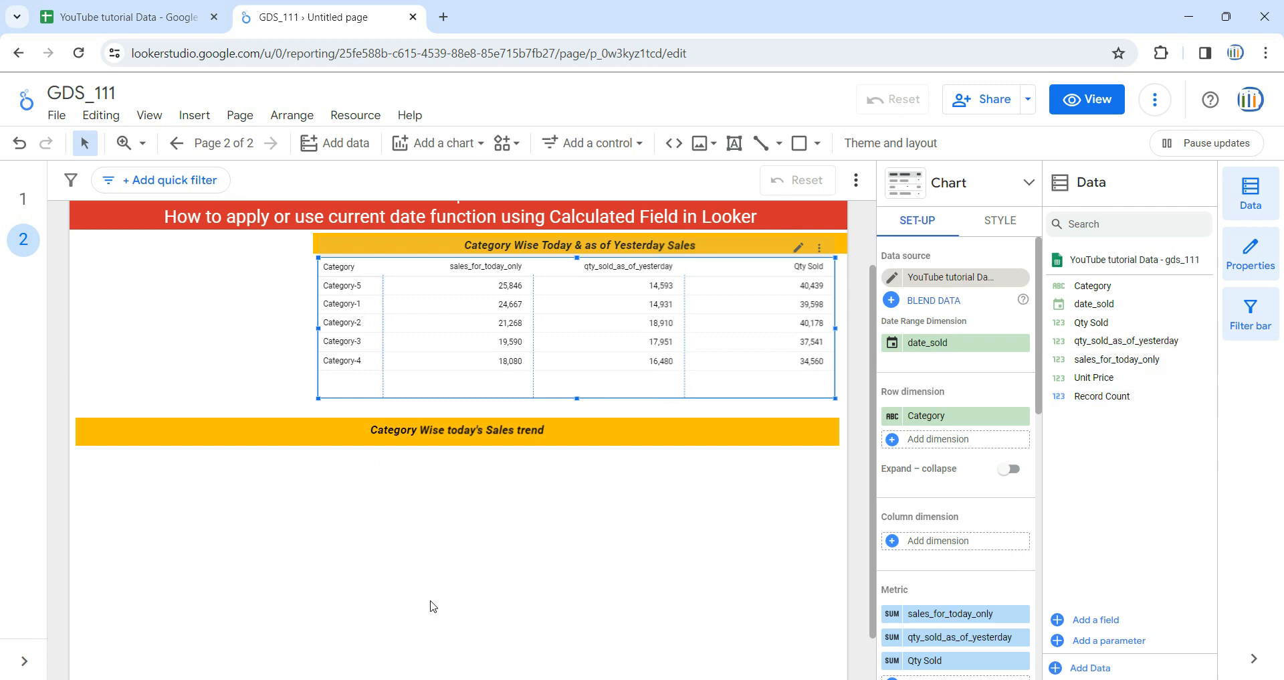
click(431, 564)
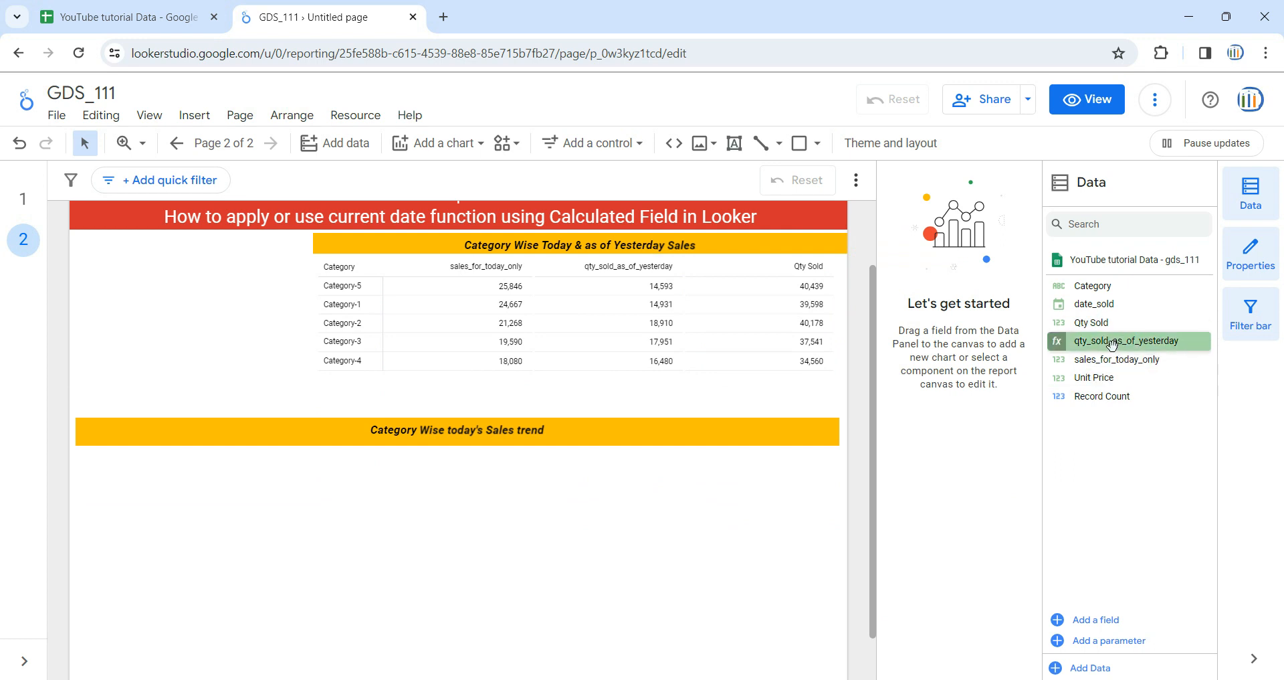
Insert a column chart below the Category Wise today's Sales trend heading, spanning nearly the full page width
click(462, 149)
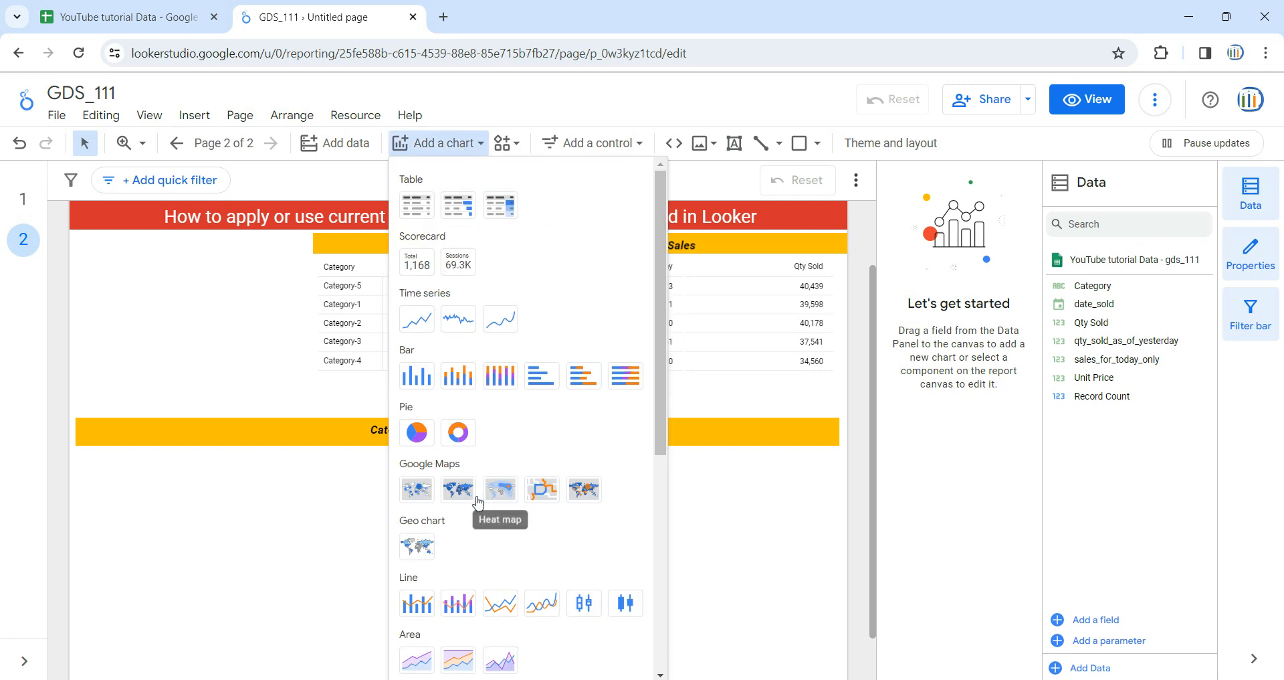
scroll(535, 539, down, 3)
scroll(469, 487, up, 2)
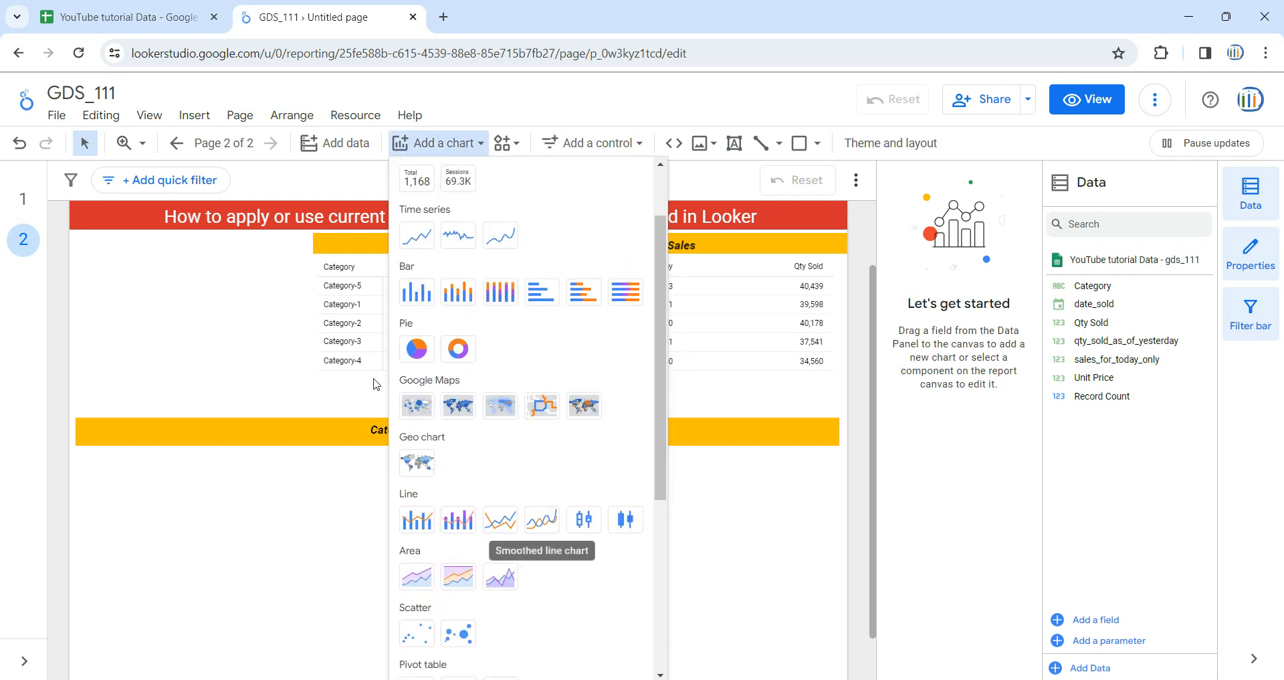
click(416, 292)
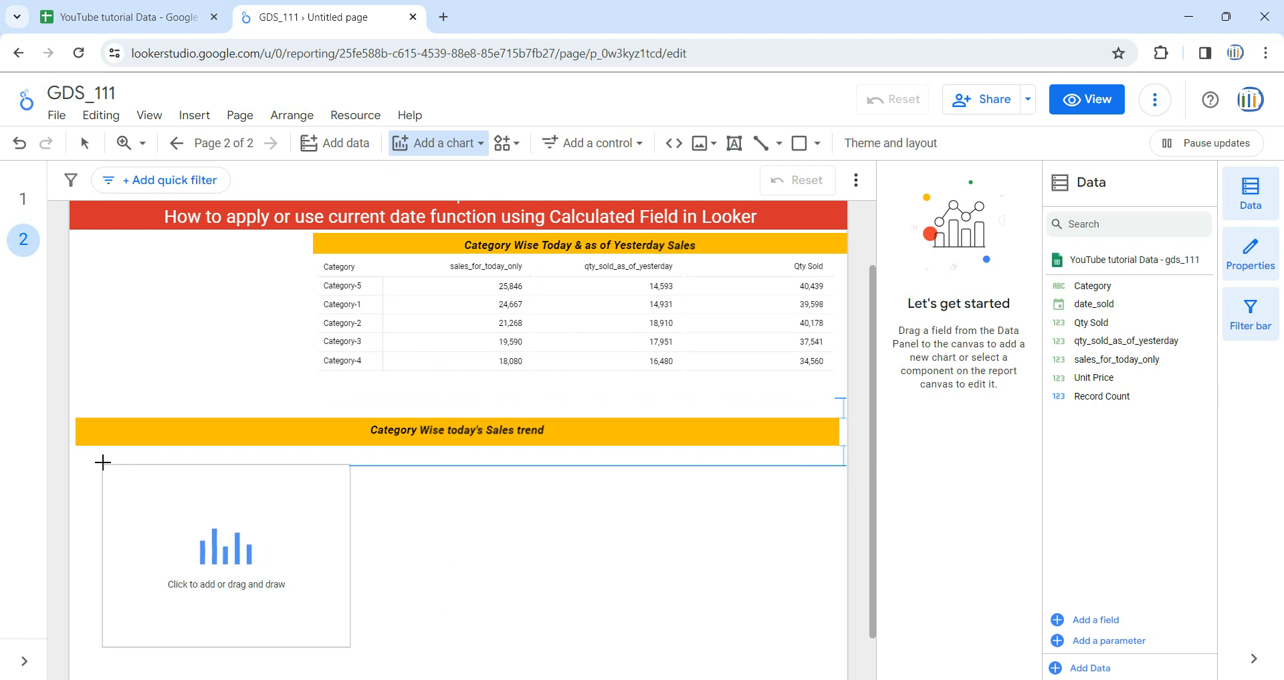
click(100, 463)
drag(361, 658, 826, 674)
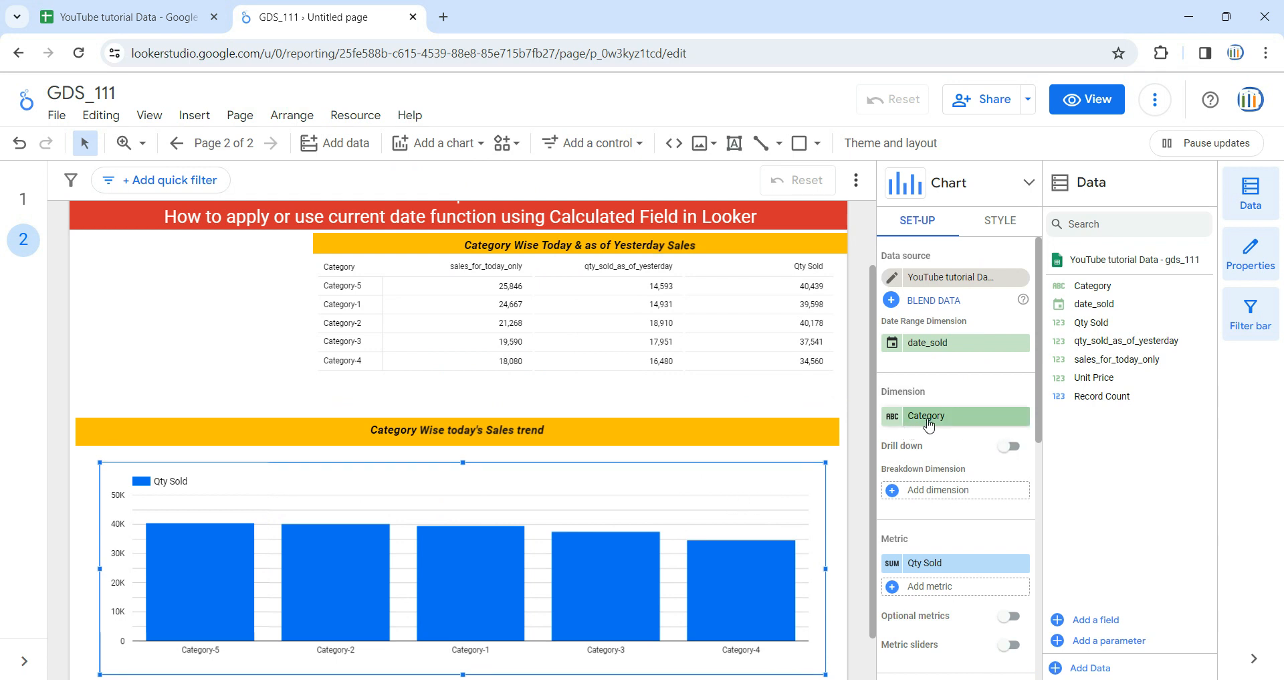
Add qty_sold_as_of_yesterday and sales_for_today_only as metrics of the column chart after Qty Sold
scroll(972, 486, down, 1)
scroll(972, 486, down, 1)
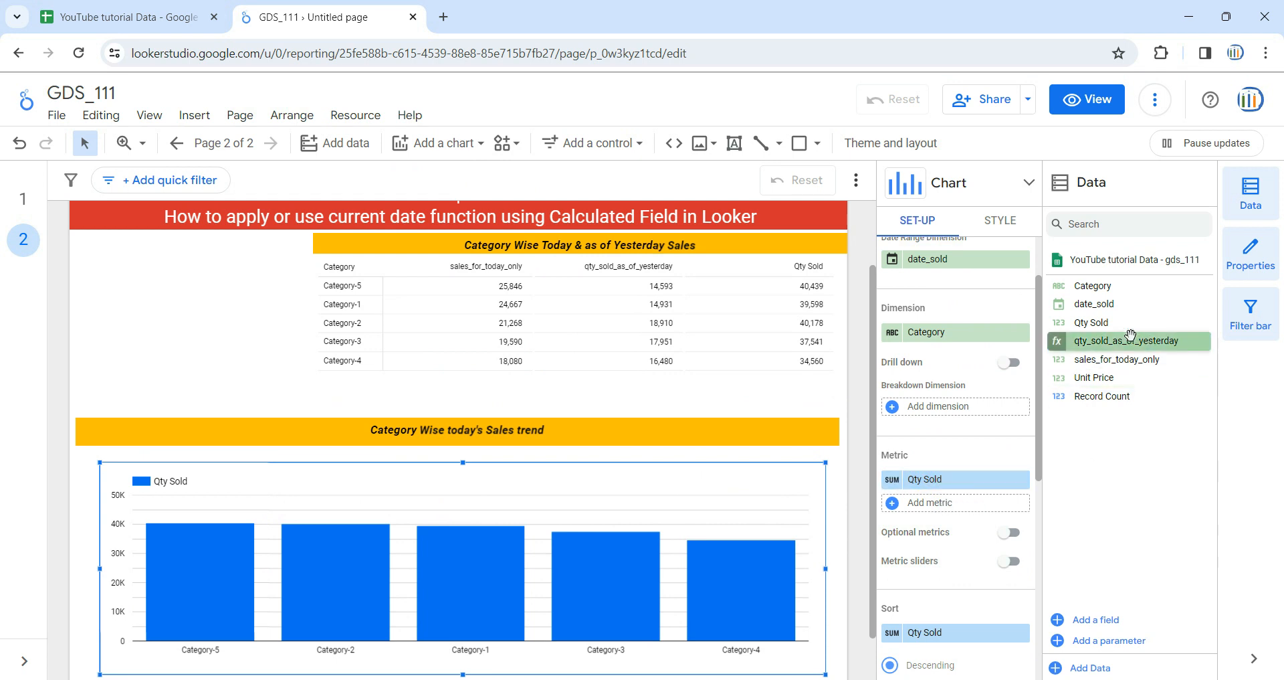
drag(1131, 339, 989, 517)
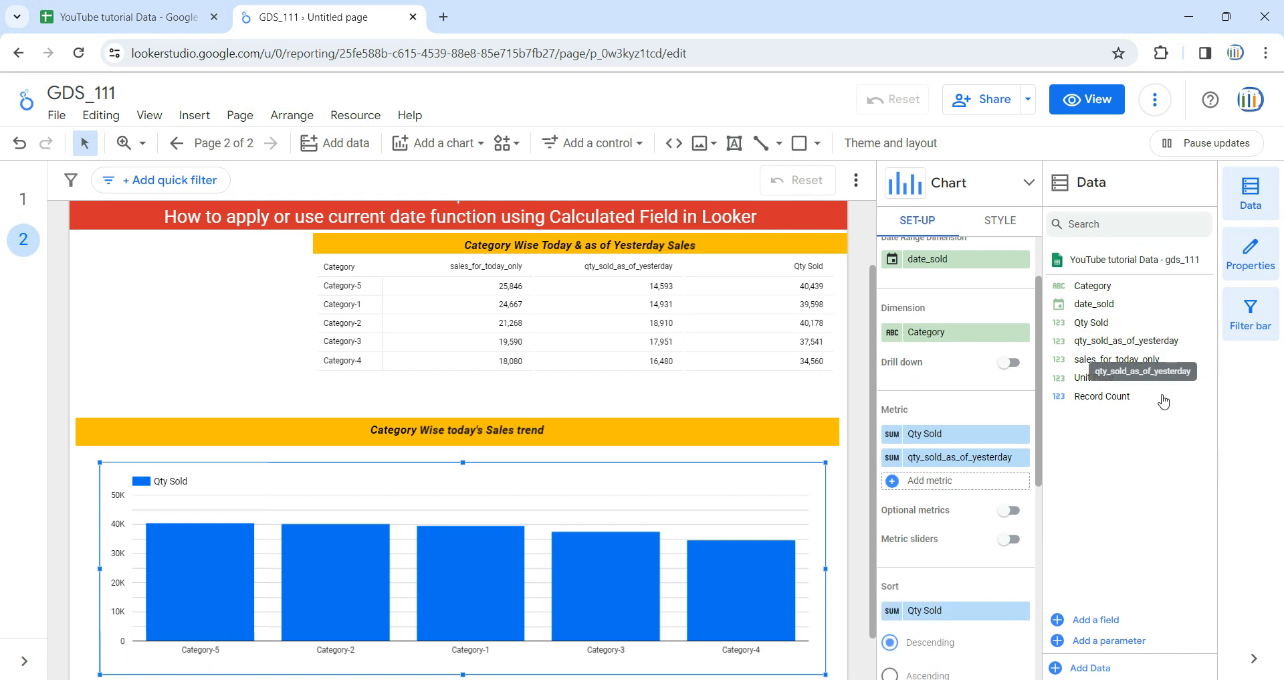
drag(1149, 364, 994, 495)
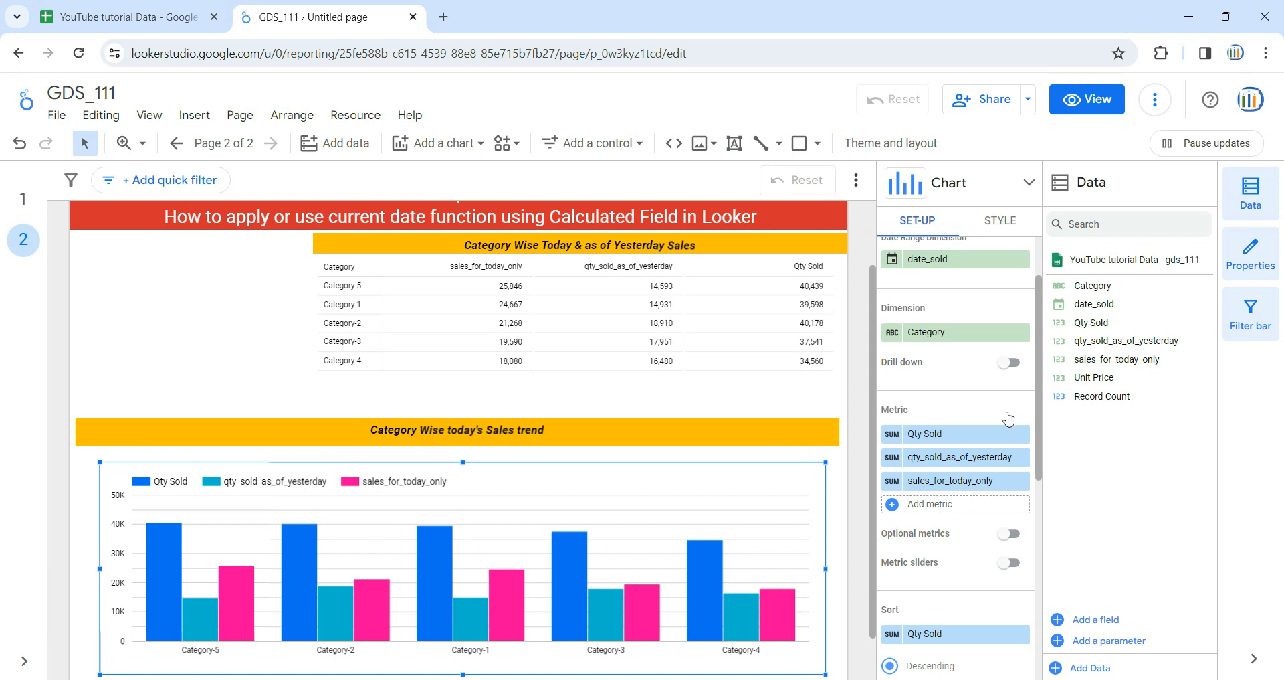
Show data labels on the column chart's bars and deselect the chart
click(1000, 220)
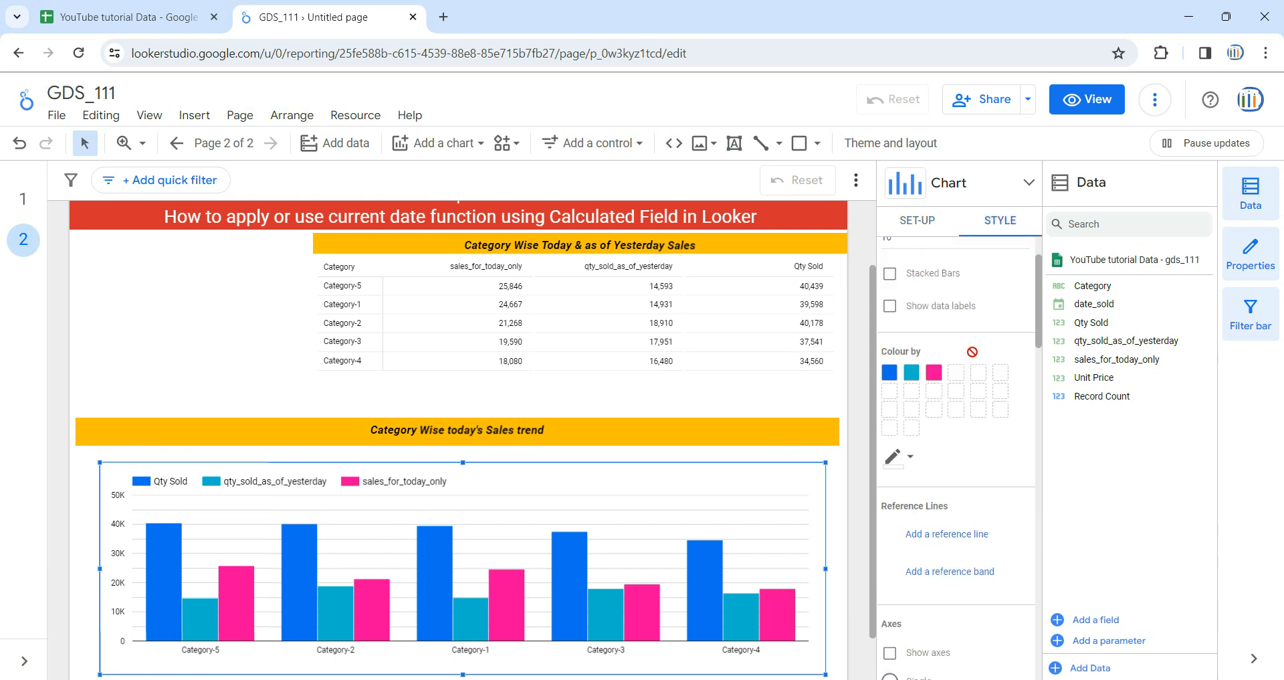
scroll(939, 345, up, 2)
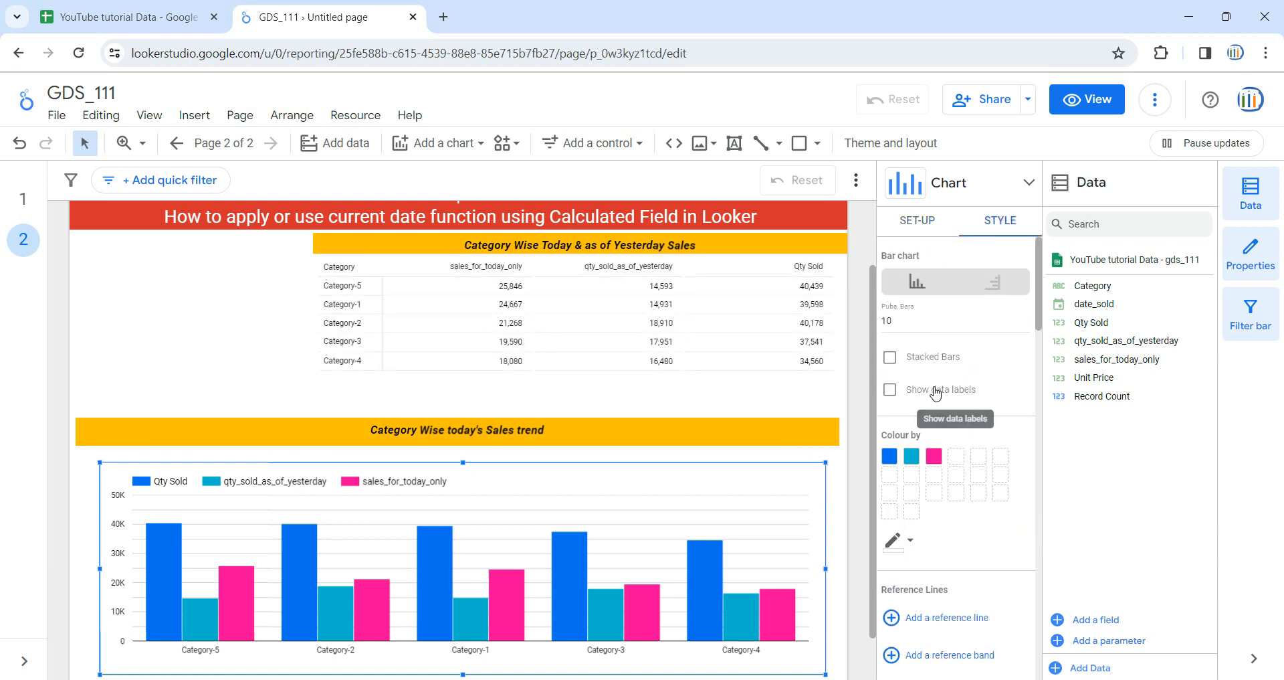
click(970, 391)
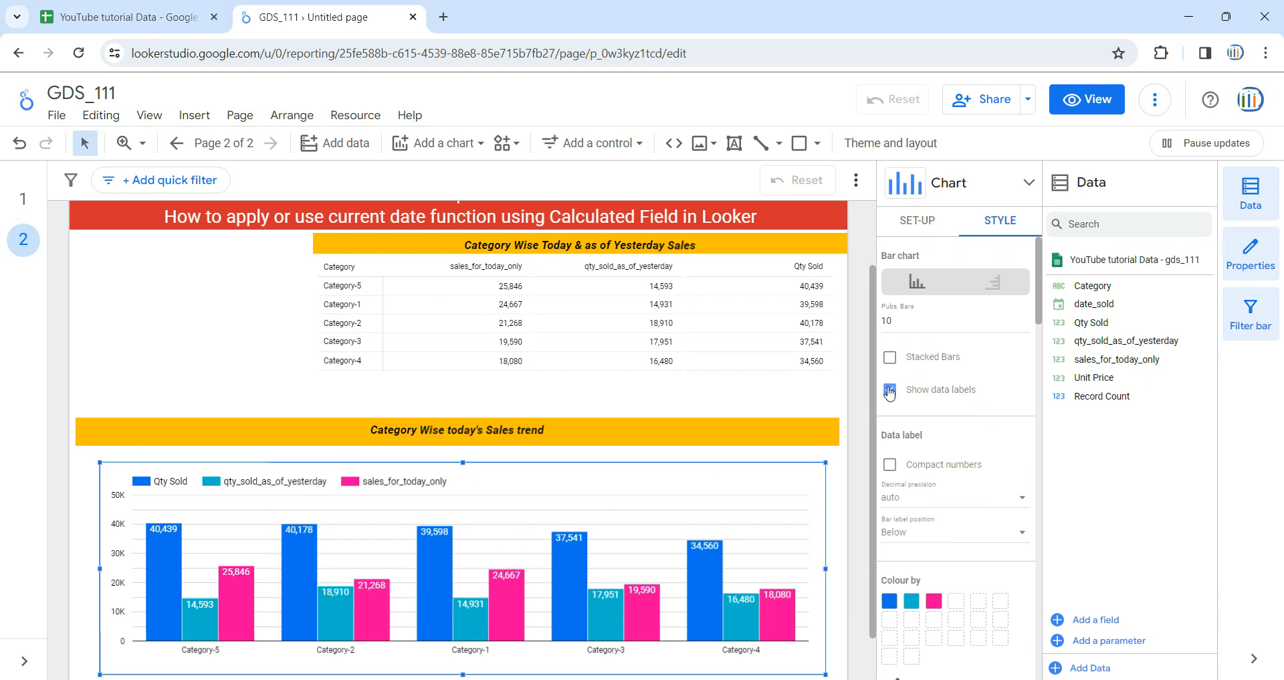
click(853, 390)
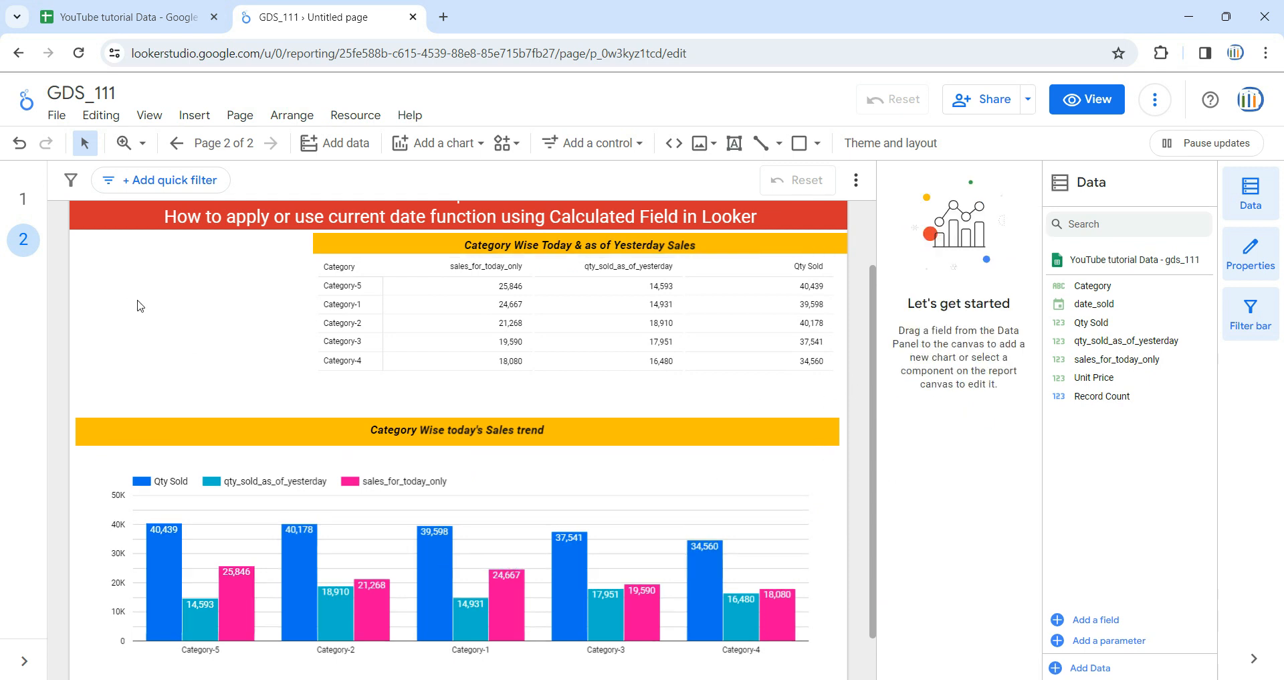
Add a compact scorecard with sales_for_today_only as its metric in the blank area beside the pivot table
scroll(139, 304, up, 2)
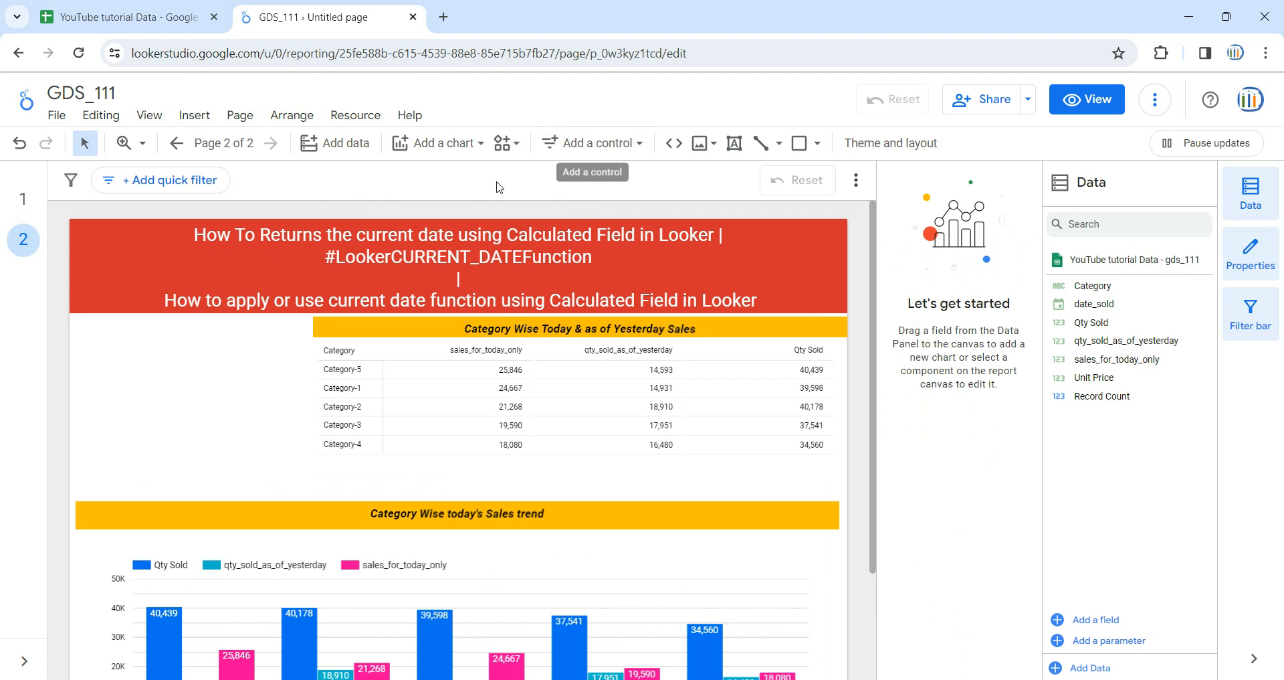
click(466, 148)
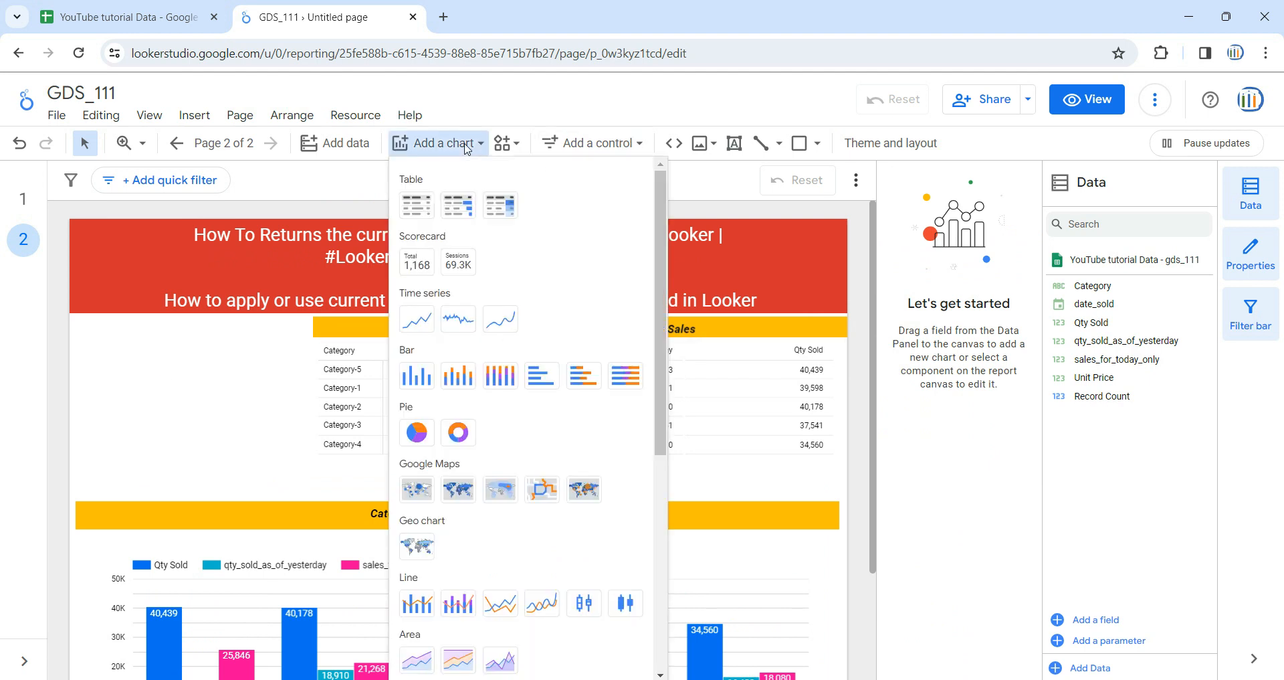
click(424, 268)
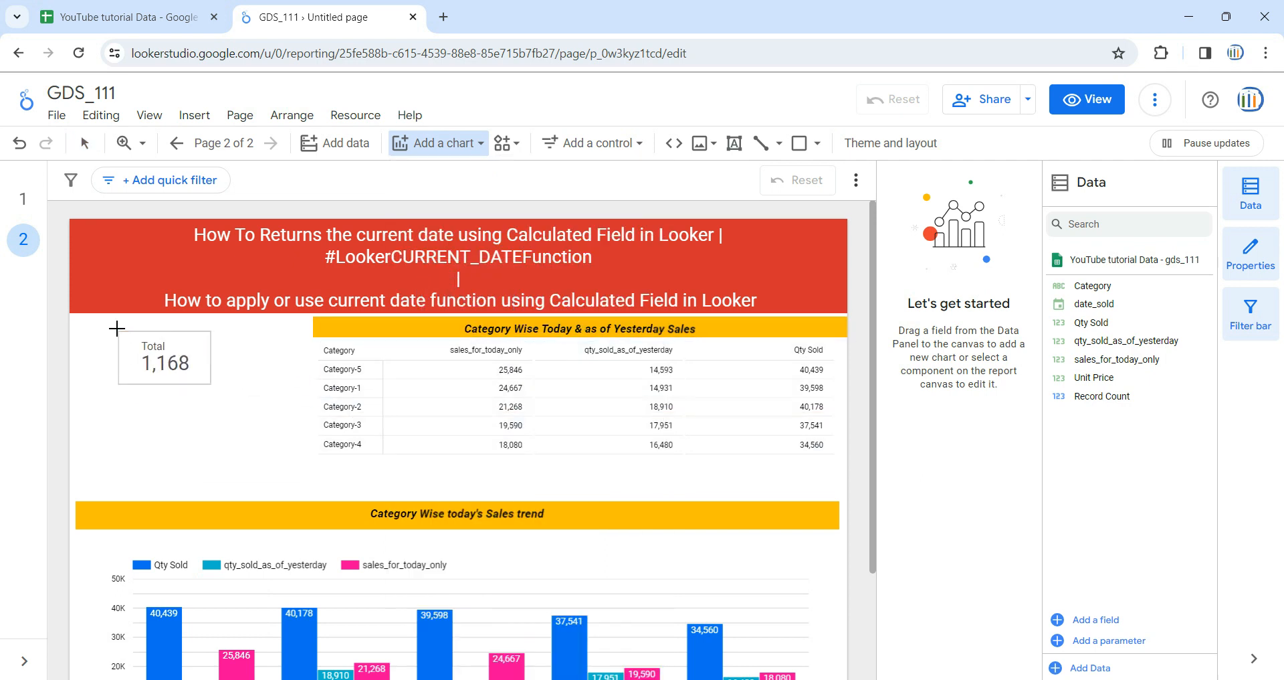
drag(85, 336, 302, 449)
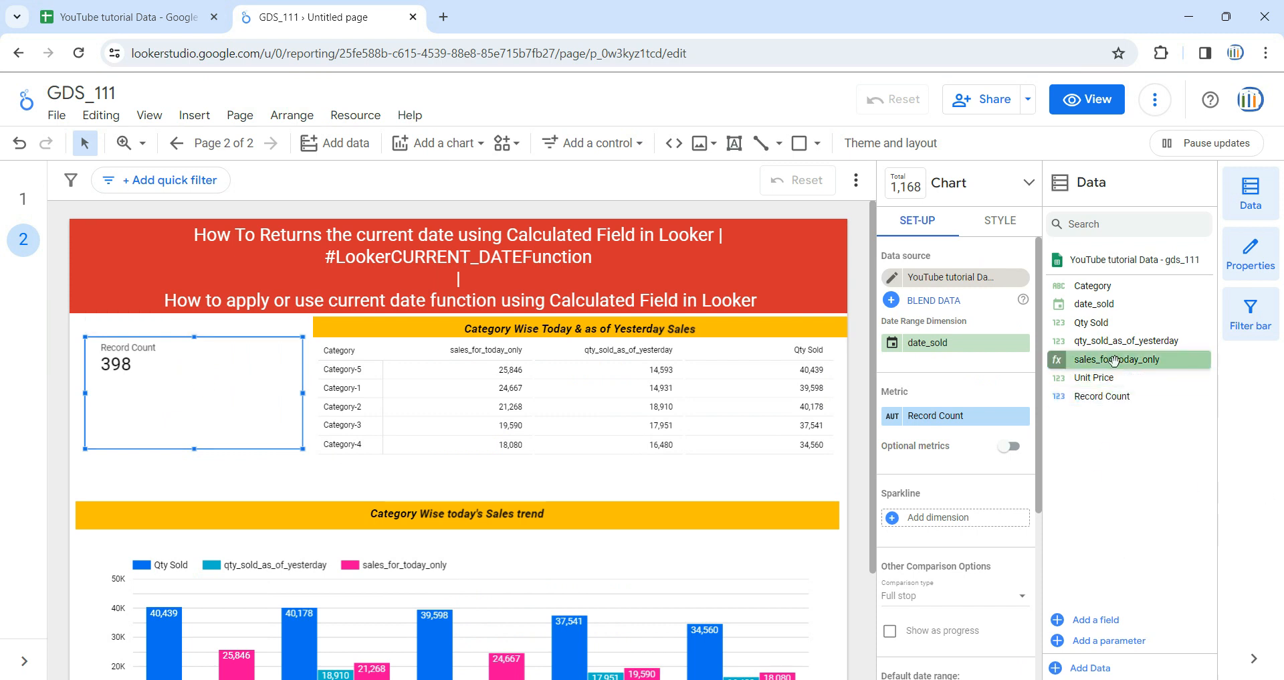
drag(1125, 362, 992, 423)
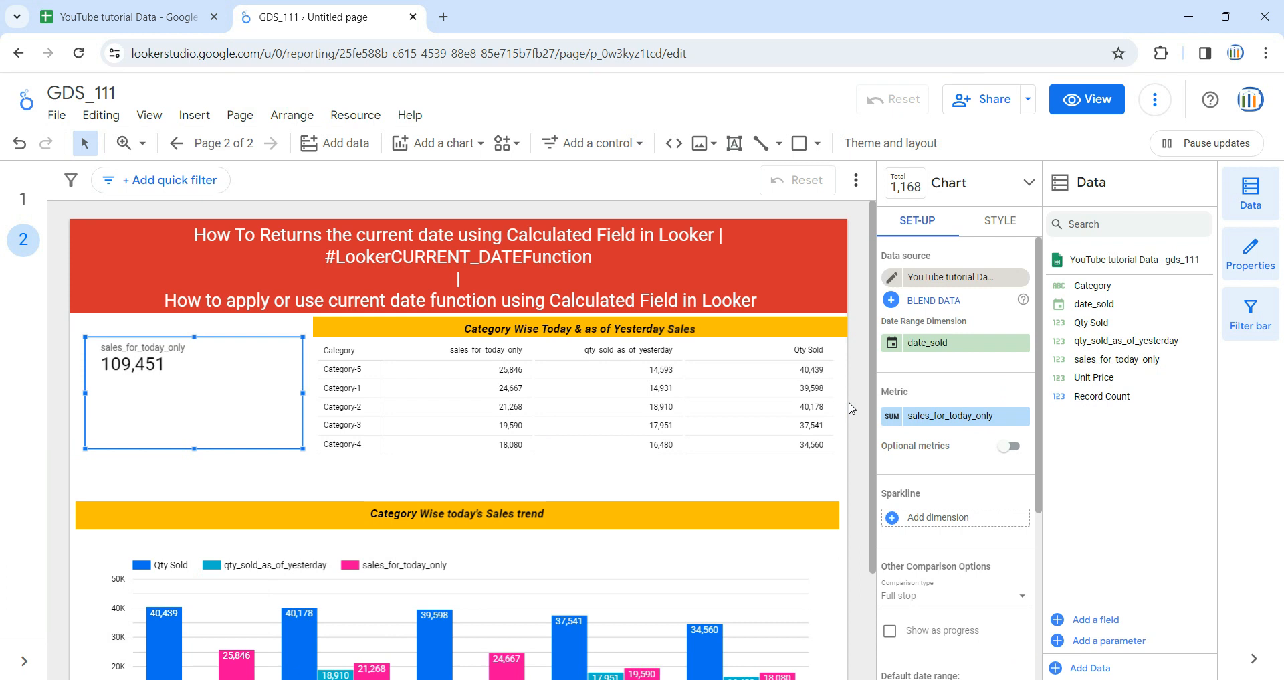
drag(303, 449, 231, 405)
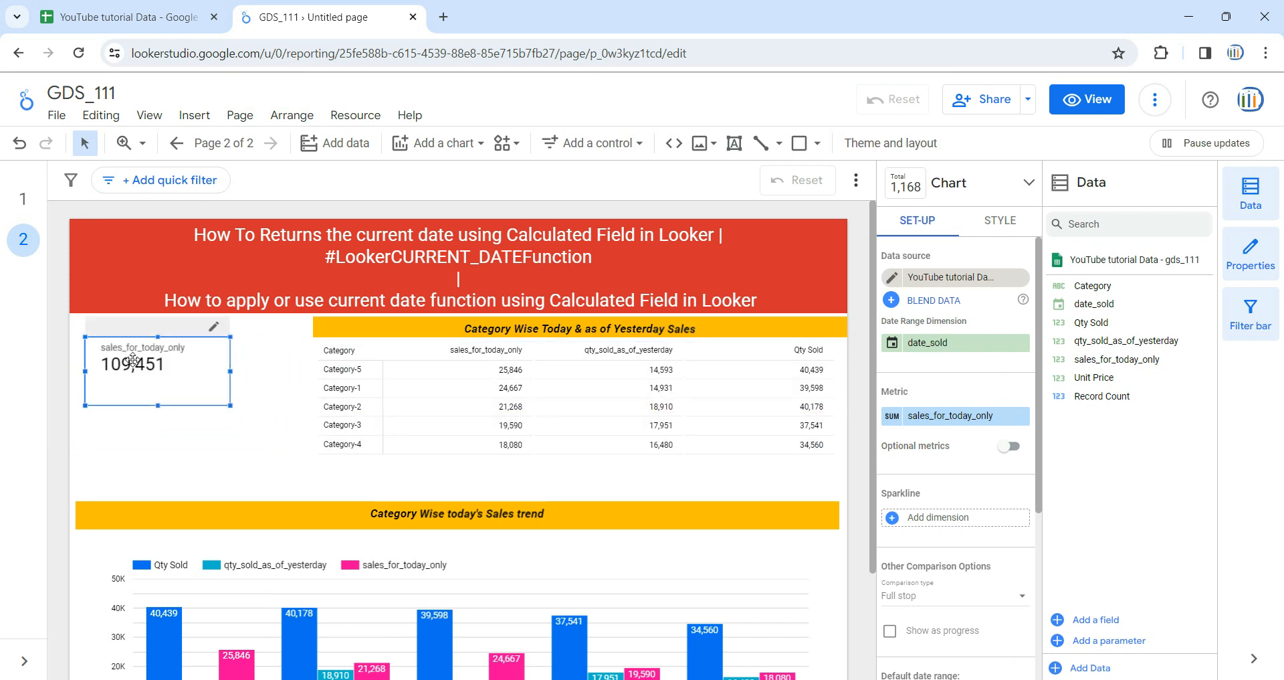
Show a grand total row in the Category Wise Today & as of Yesterday Sales pivot table and deselect it
click(385, 467)
scroll(1002, 488, down, 1)
scroll(1002, 489, down, 5)
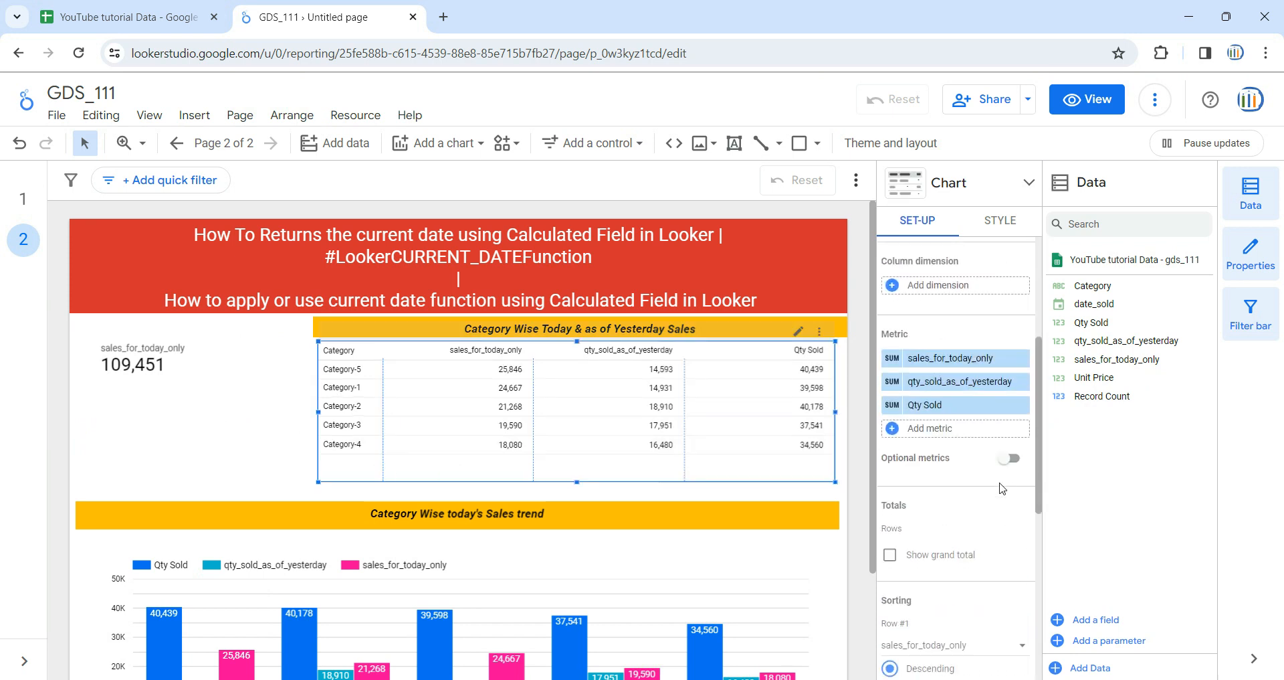
click(897, 481)
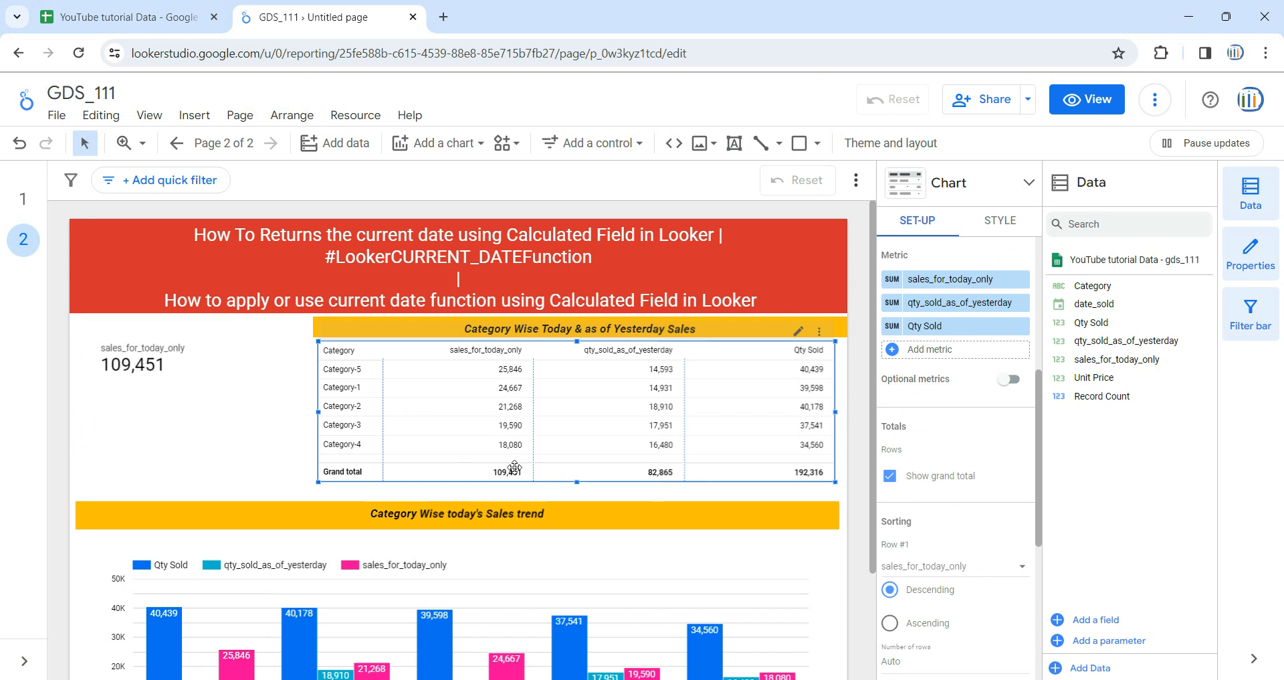
click(280, 431)
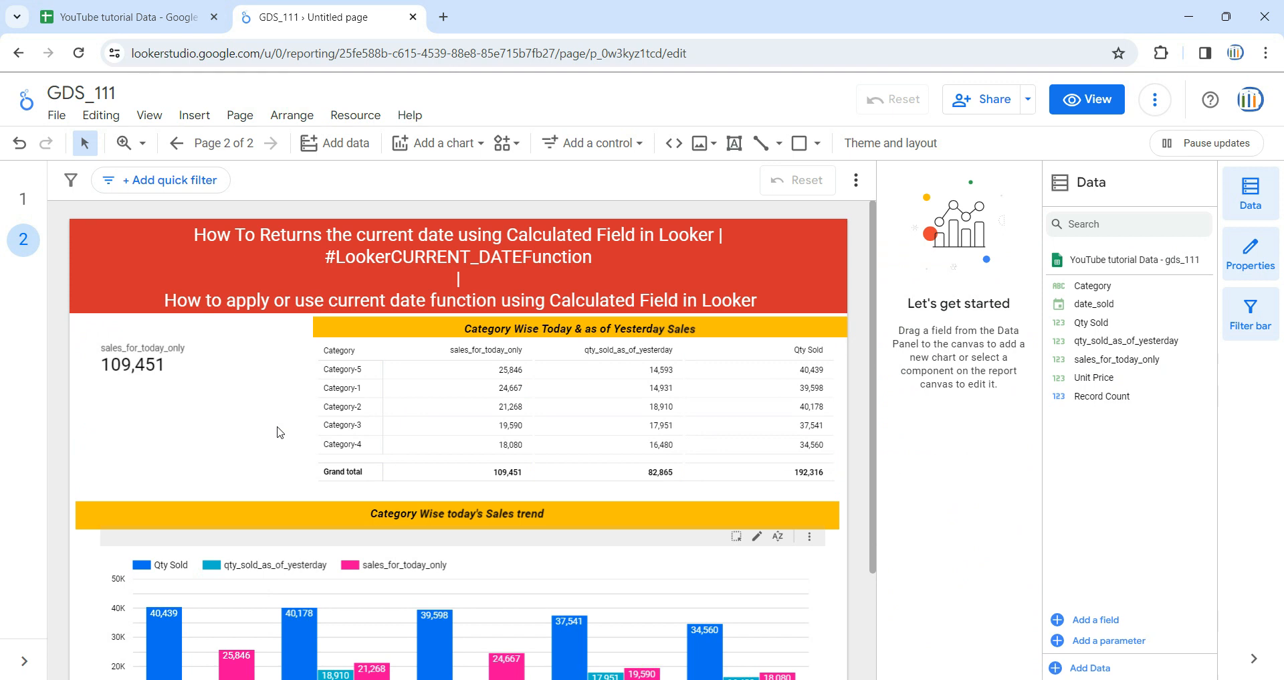